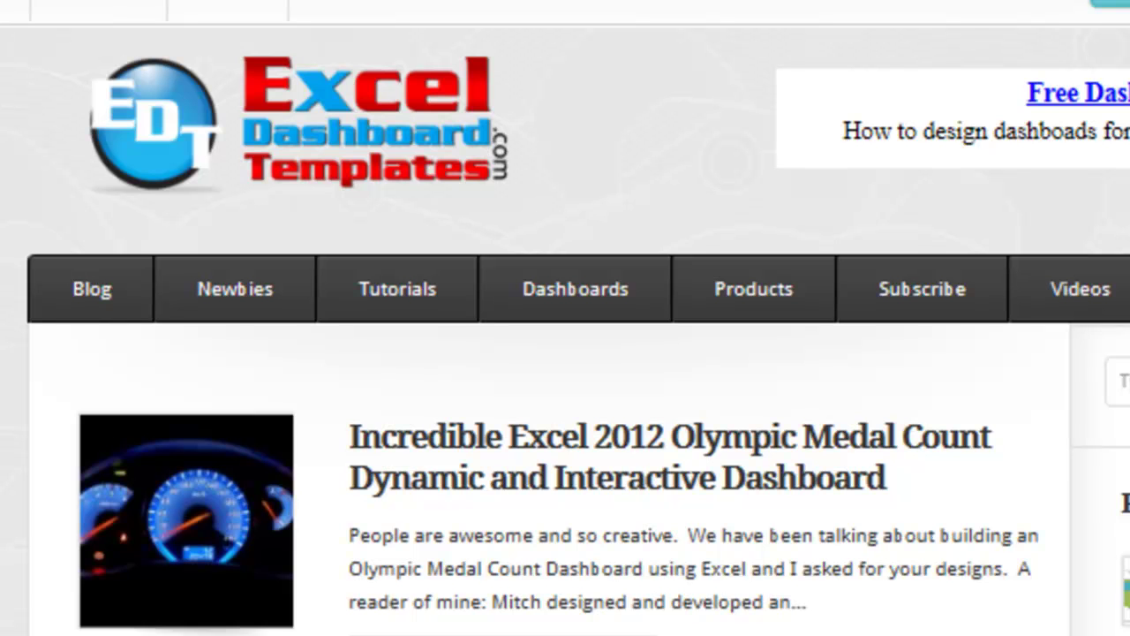
Move from the ExcelDashboardTemplates.com Olympic dashboard post to the London 2012 workbook in Excel
click(116, 181)
click(474, 179)
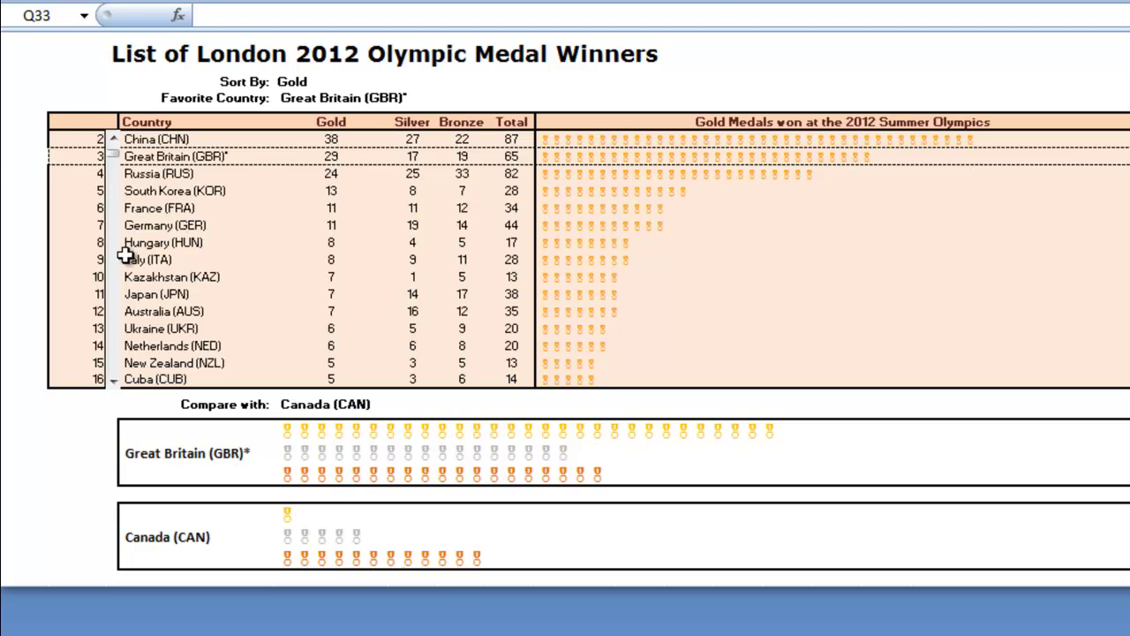
Scroll the medal table back to rank 1 with USA on top and select Sort By cell E4
click(113, 141)
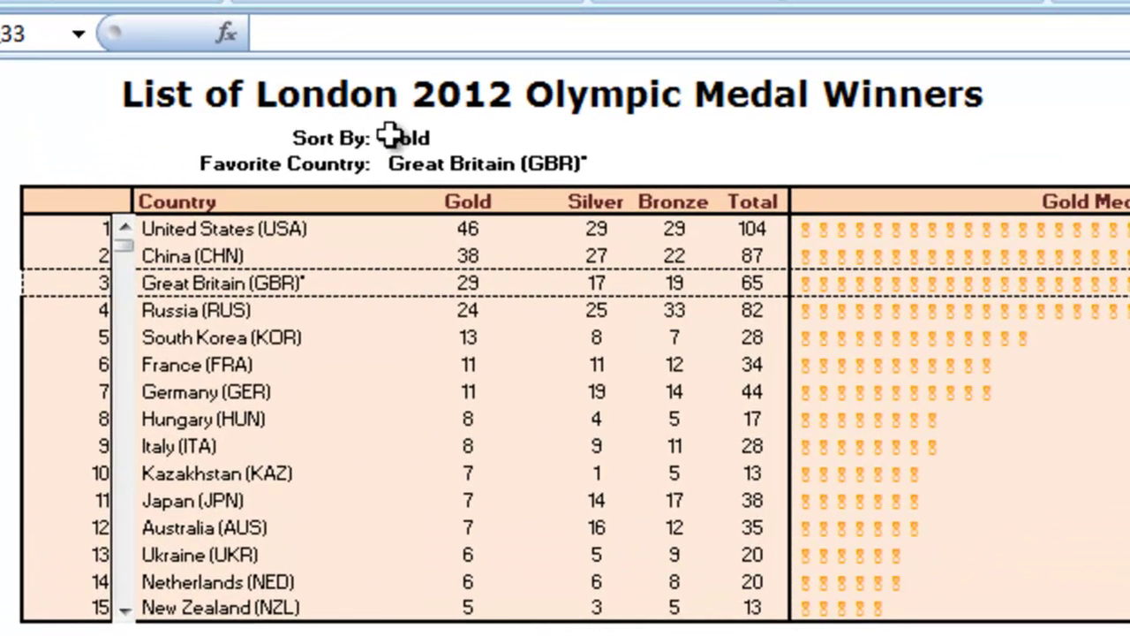
click(280, 82)
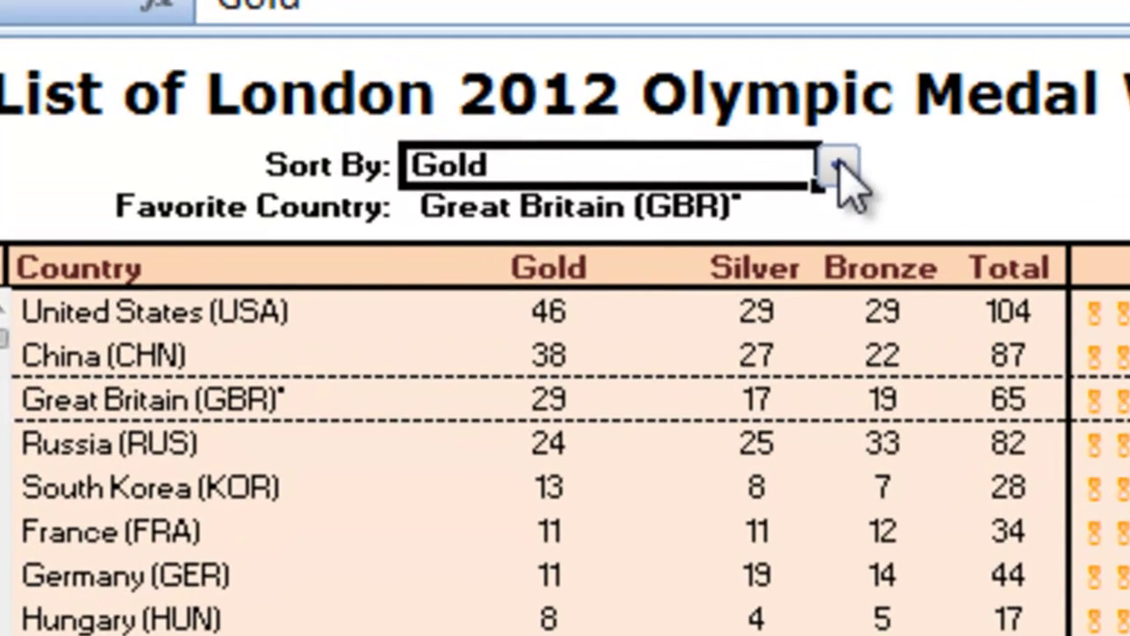
Sort the table by Total, inspect the USA VLOOKUP formula, then sort back by Gold
click(840, 164)
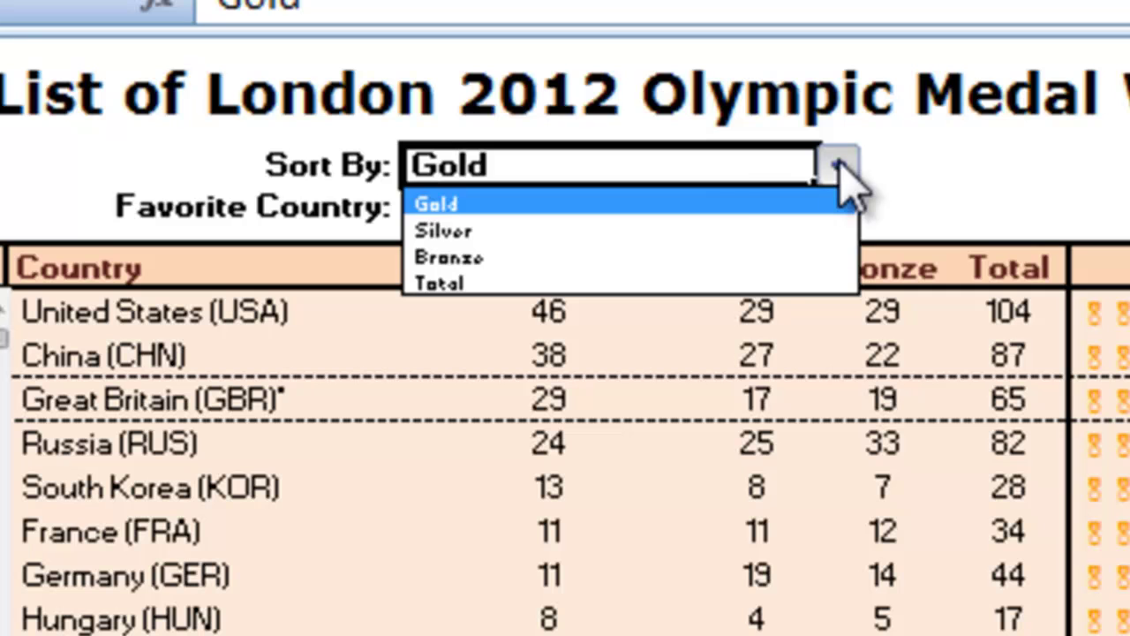
click(483, 285)
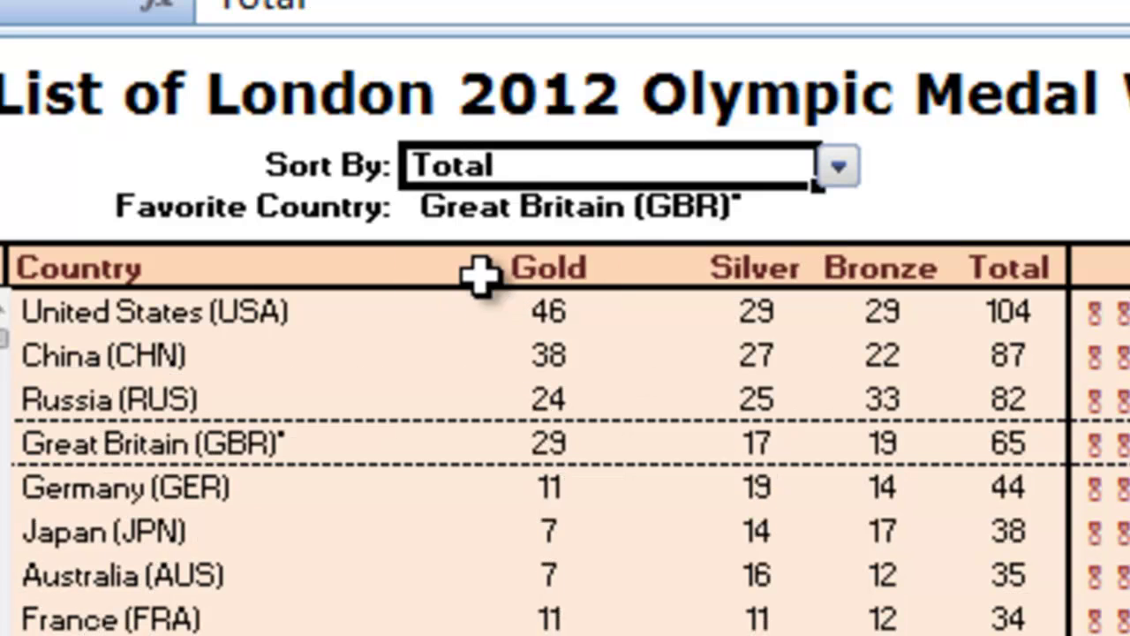
click(126, 315)
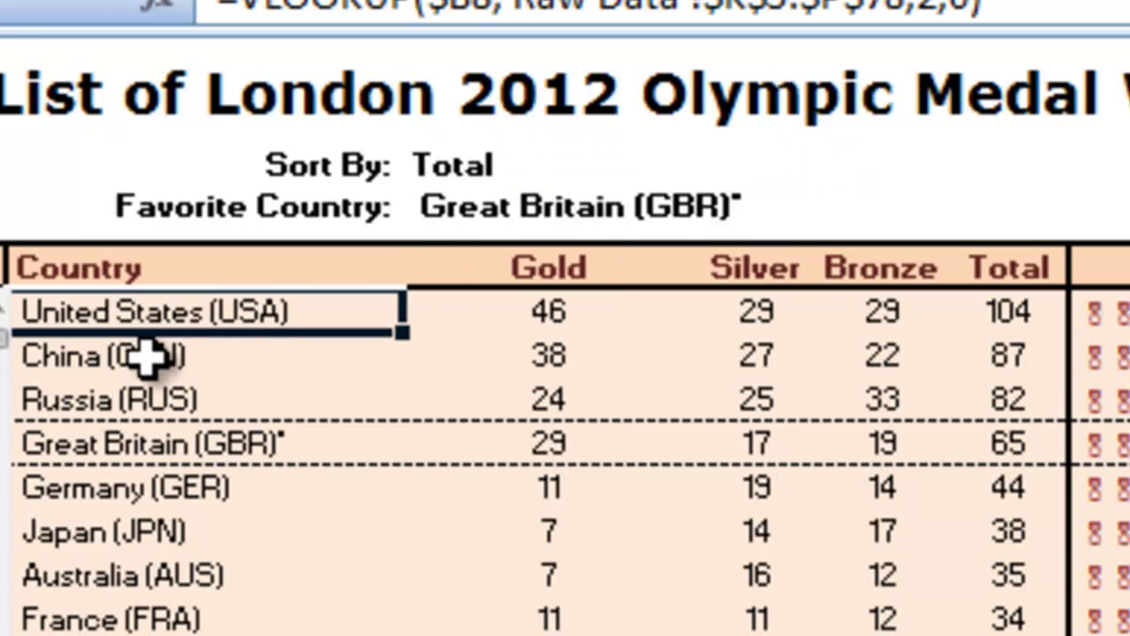
click(535, 169)
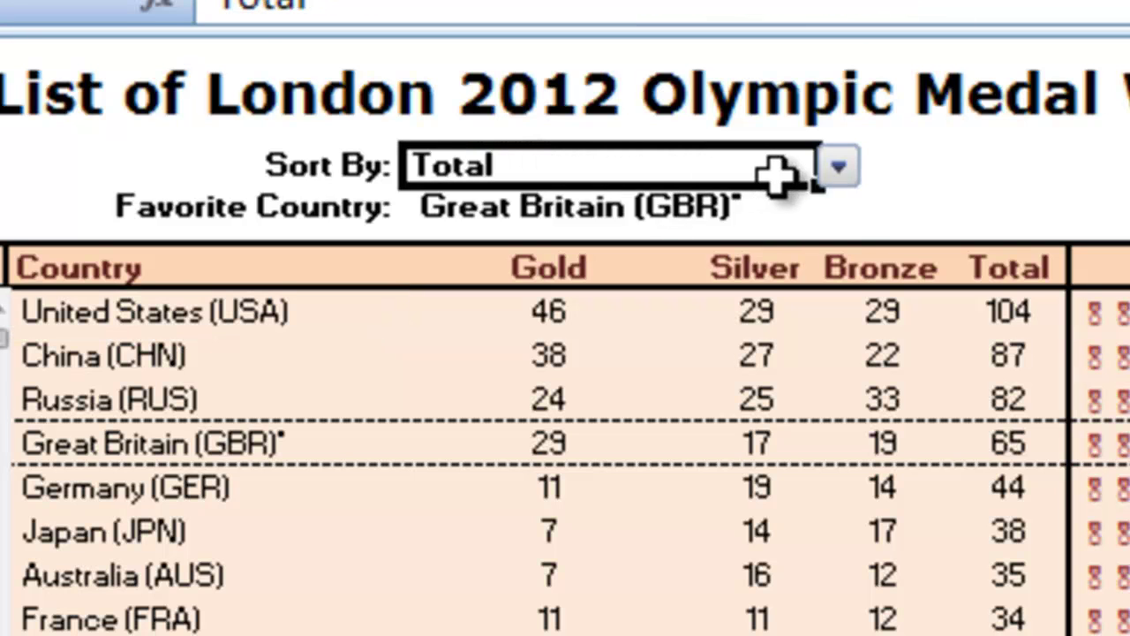
click(839, 167)
click(769, 205)
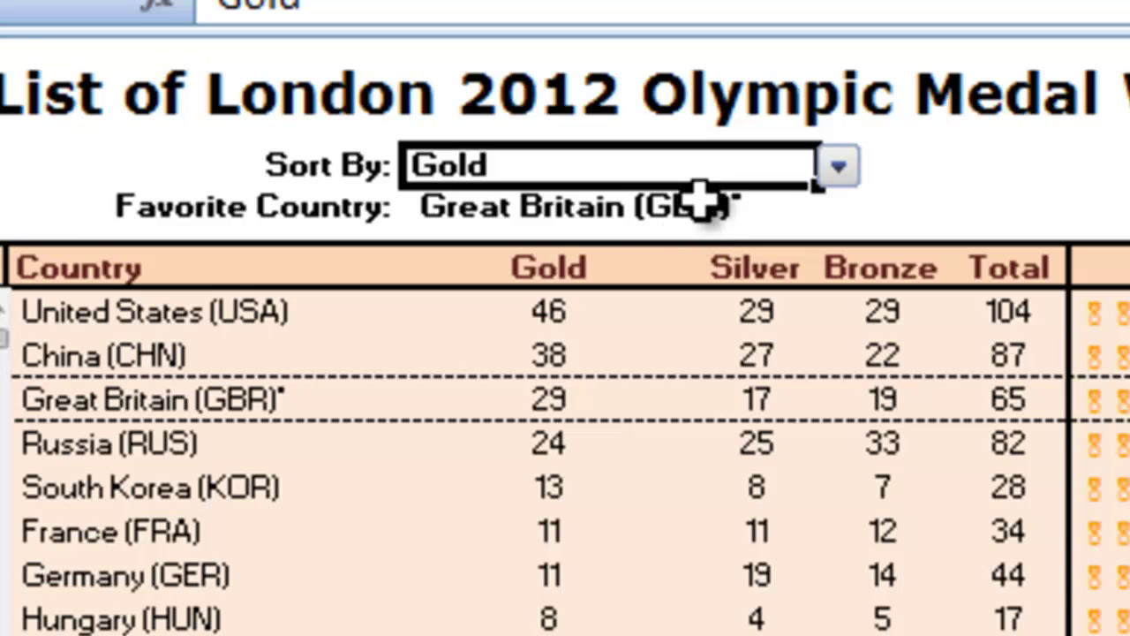
Sort by Bronze and inspect the formulas for Russia, USA, China, Great Britain and Australia
click(837, 169)
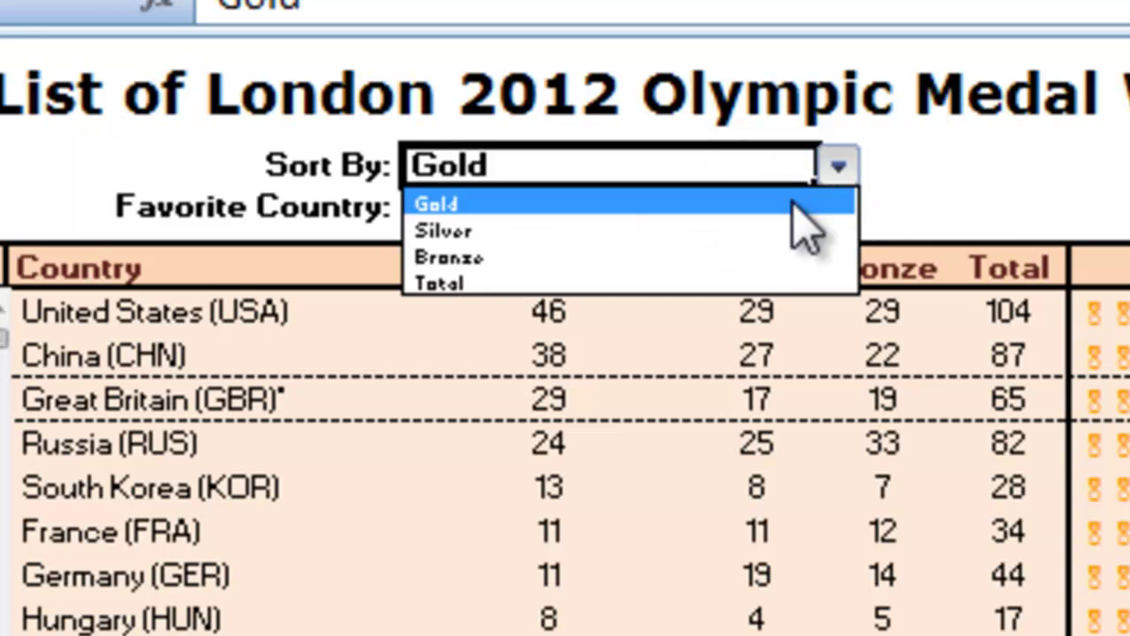
click(761, 258)
click(260, 306)
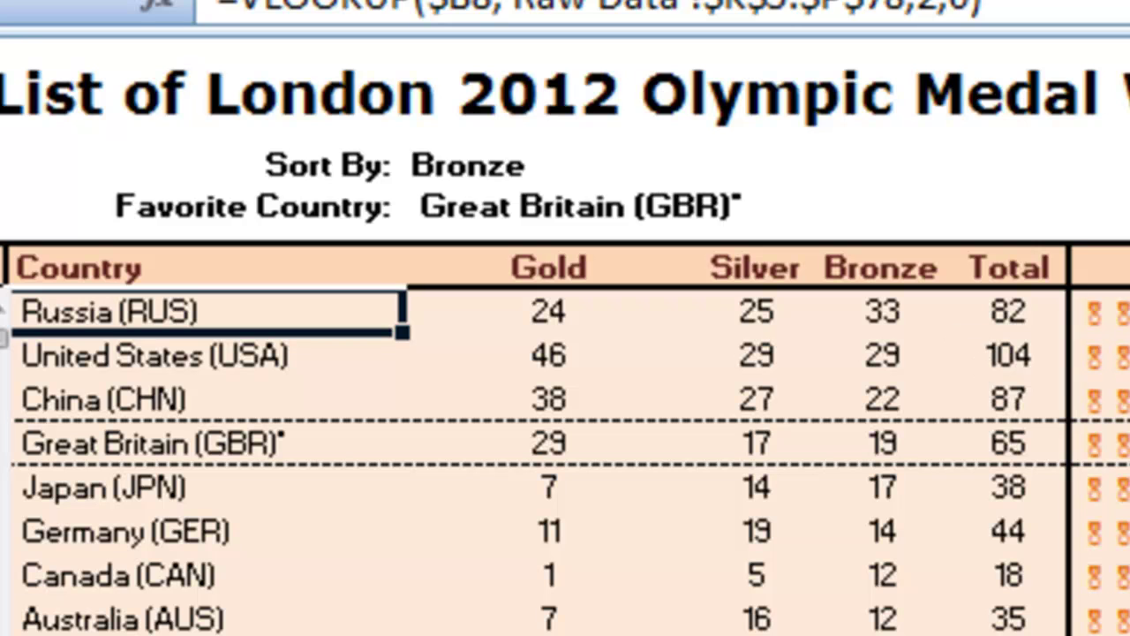
click(893, 311)
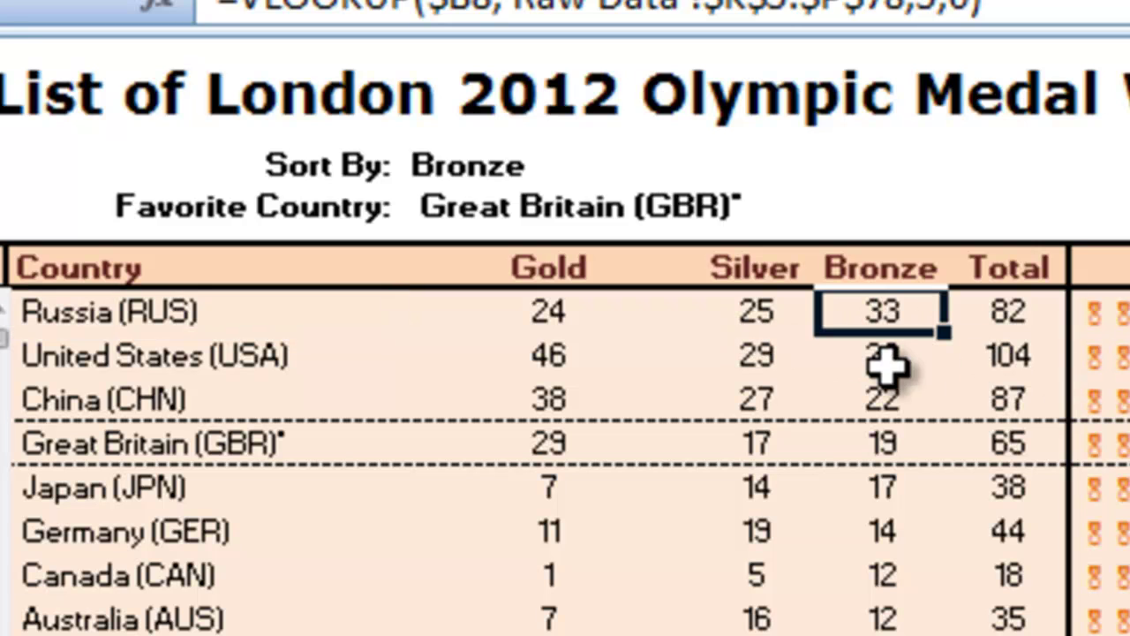
click(886, 365)
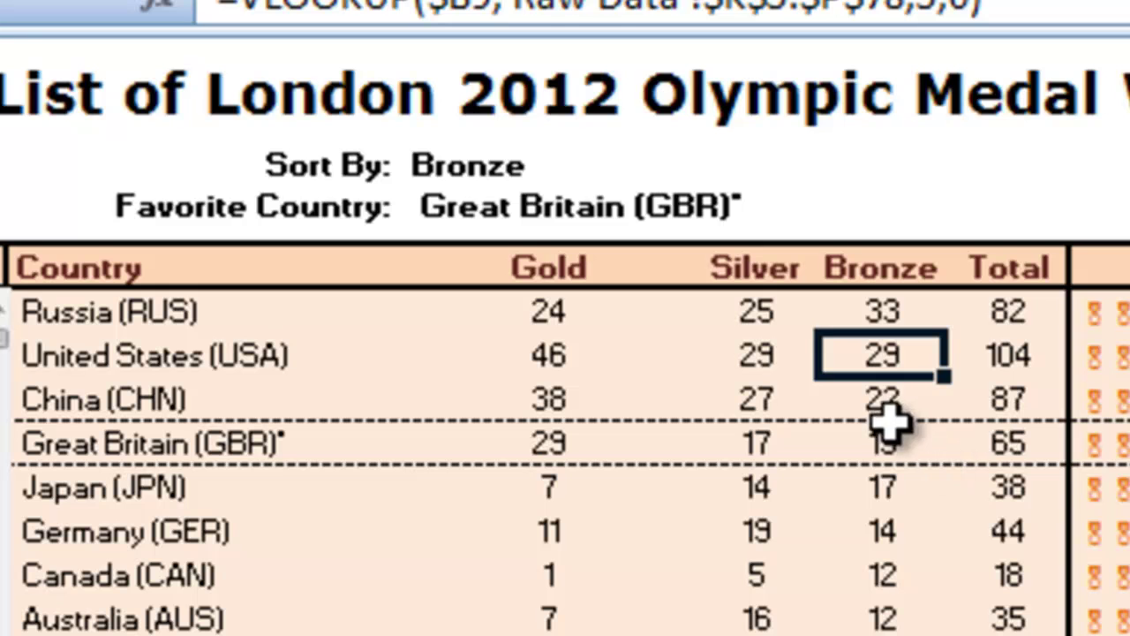
click(883, 405)
click(872, 441)
click(494, 618)
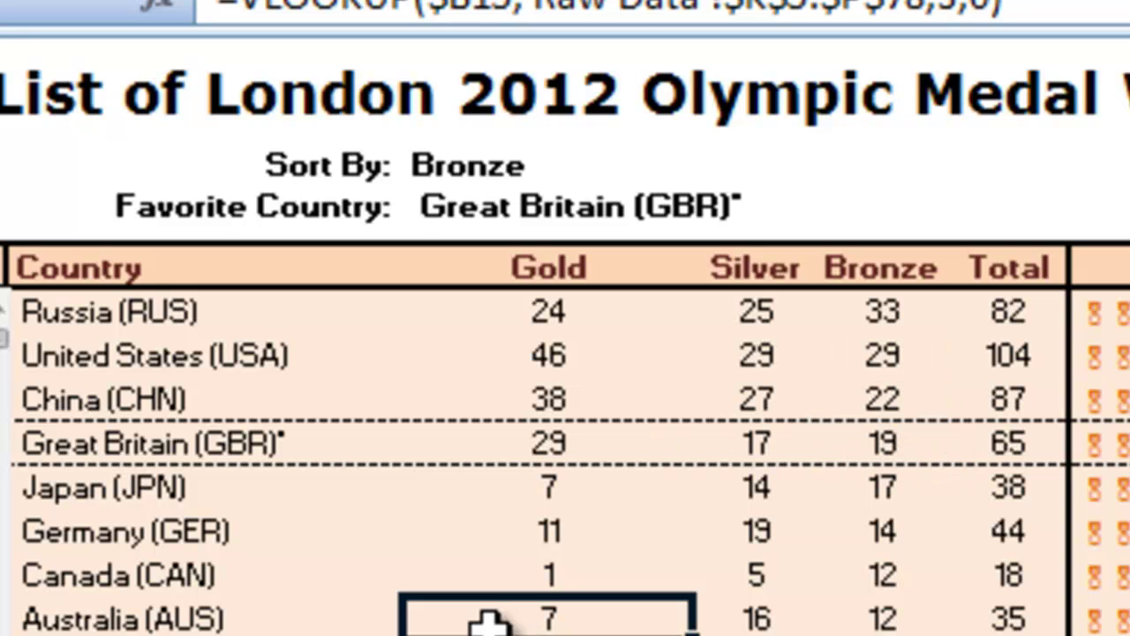
Point out the Favorite Country setting and Great Britain's row, then browse the country list unchanged
click(284, 222)
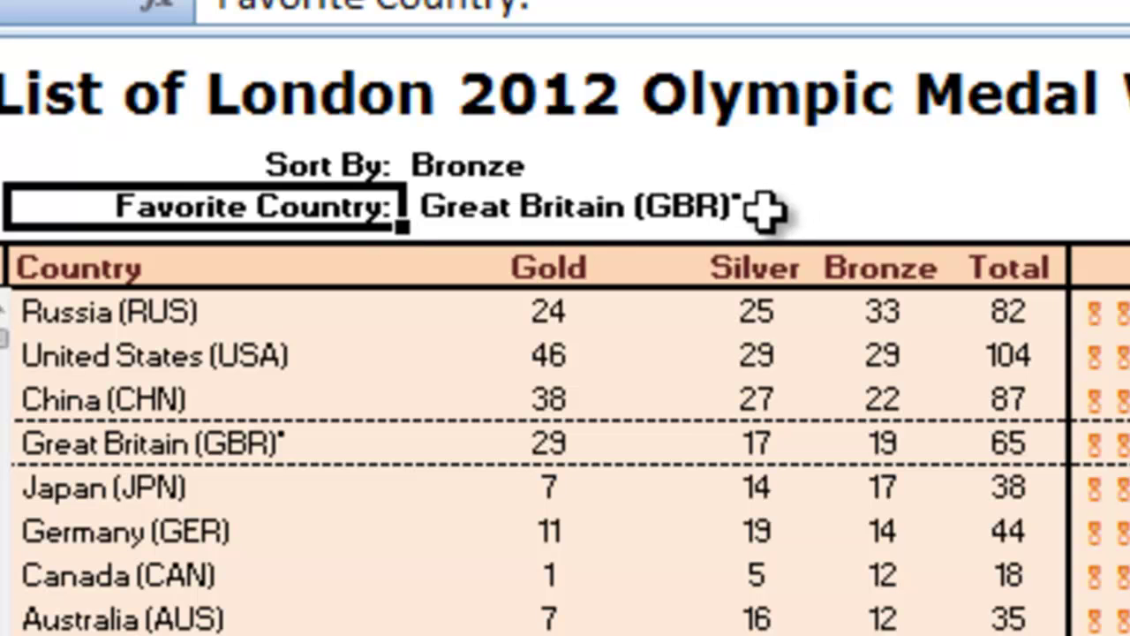
drag(121, 442, 949, 434)
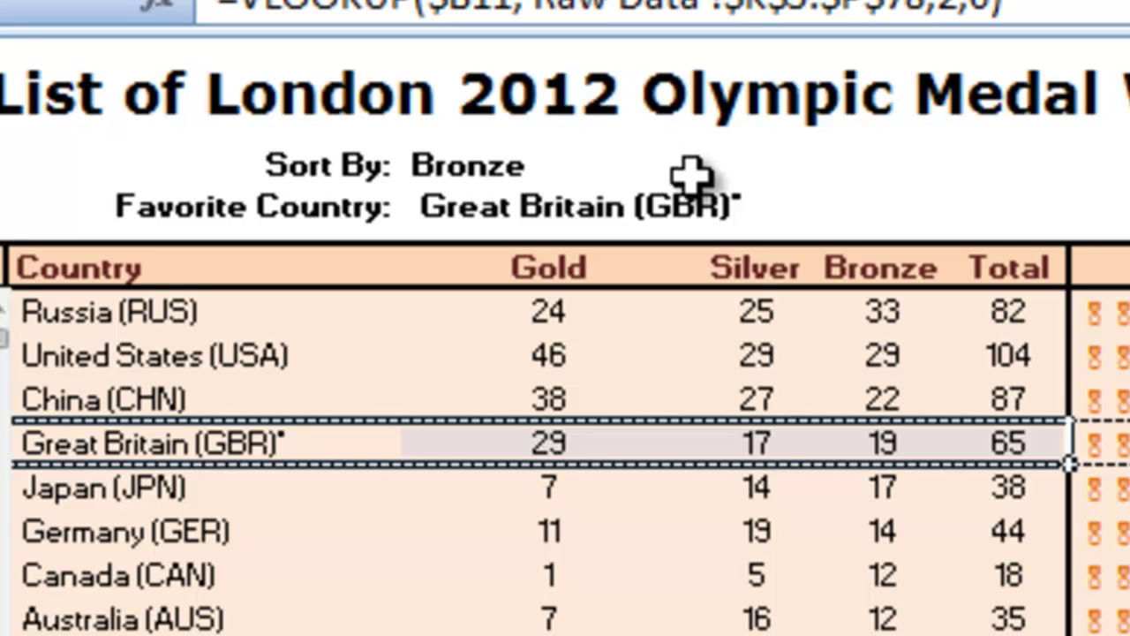
click(726, 210)
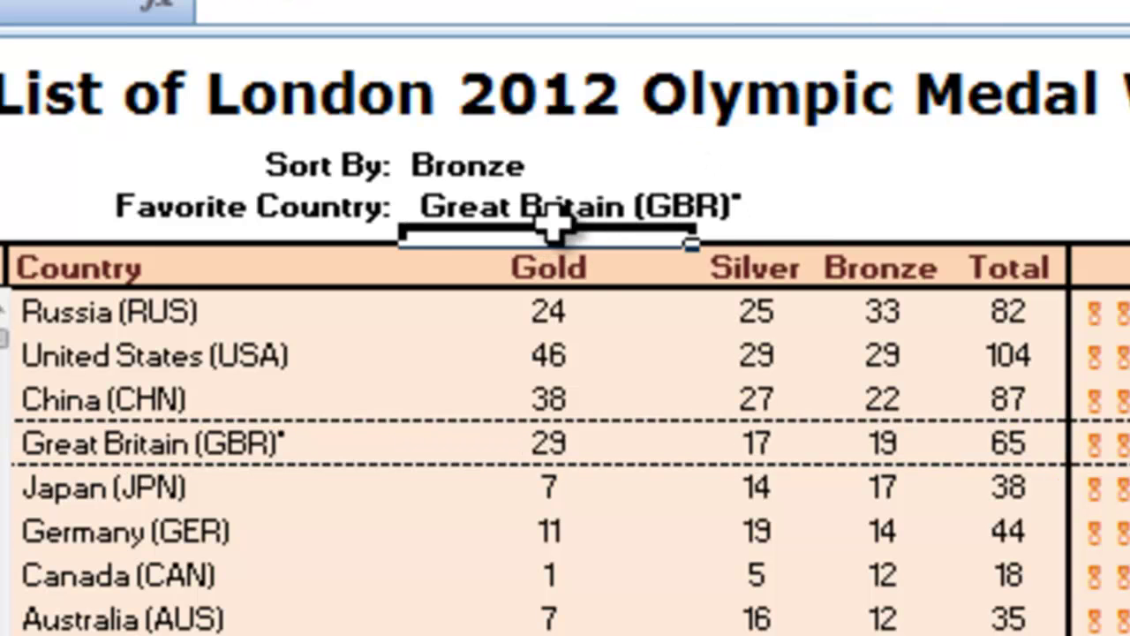
click(546, 207)
click(713, 206)
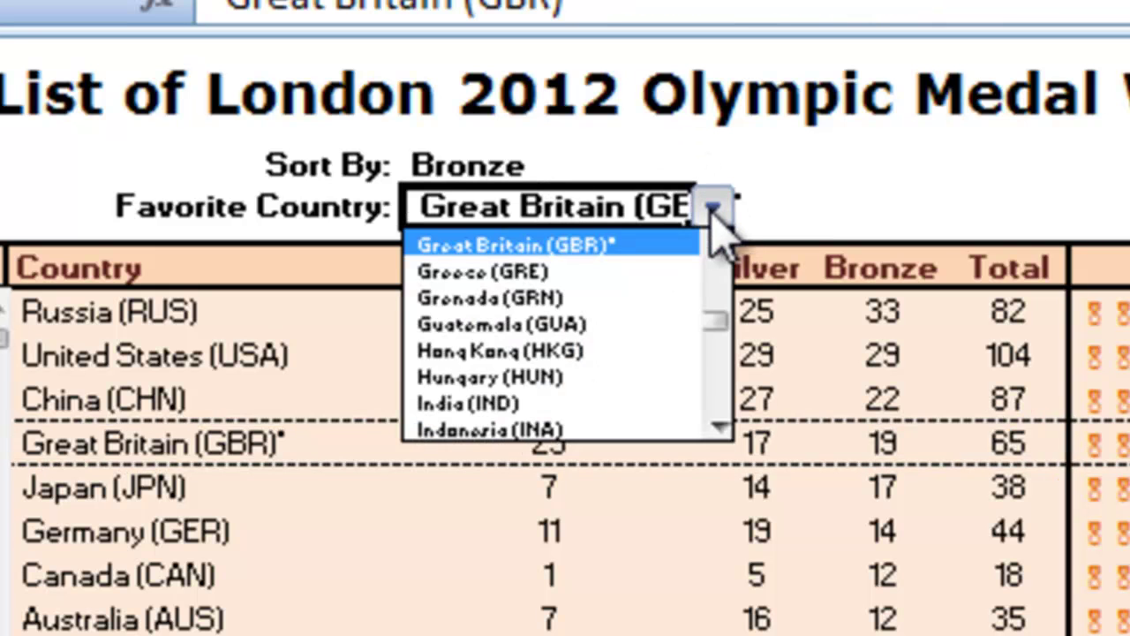
mouse_move(715, 323)
mouse_down()
mouse_move(719, 349)
mouse_move(714, 277)
mouse_move(713, 310)
mouse_up()
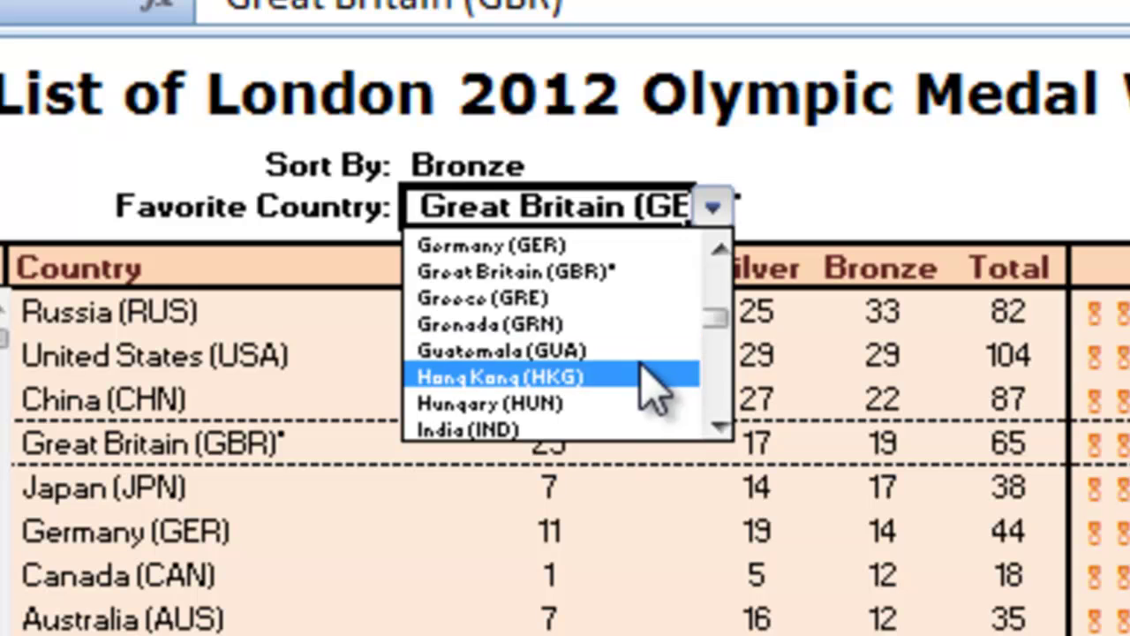
click(729, 278)
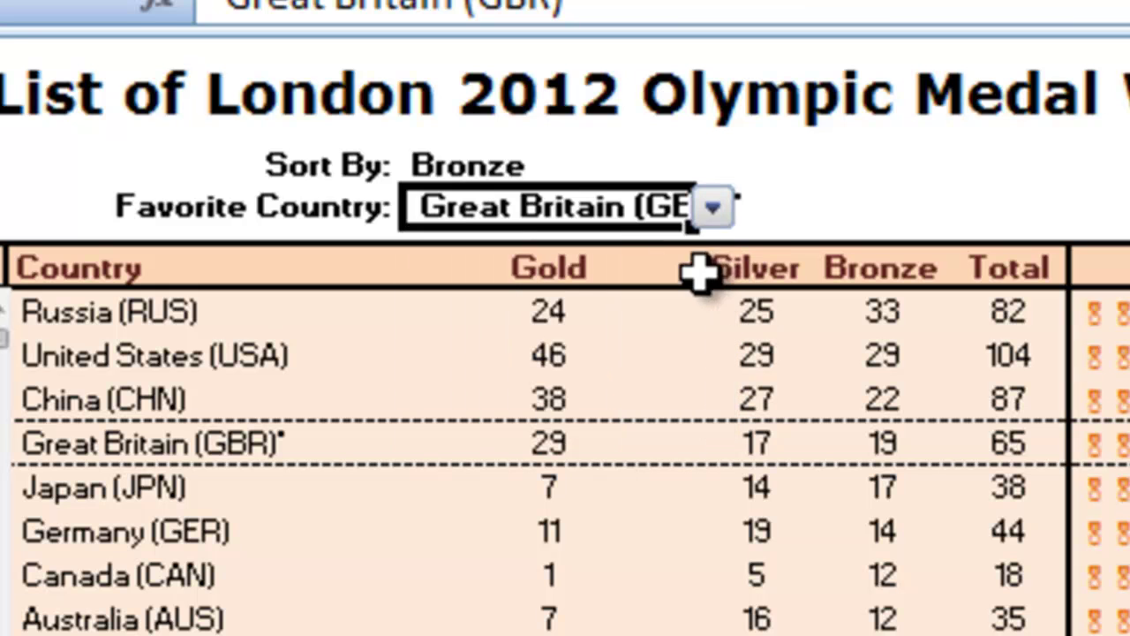
Make Italy (ITA) the favourite country and highlight its rank-10 row and medal bar
click(714, 206)
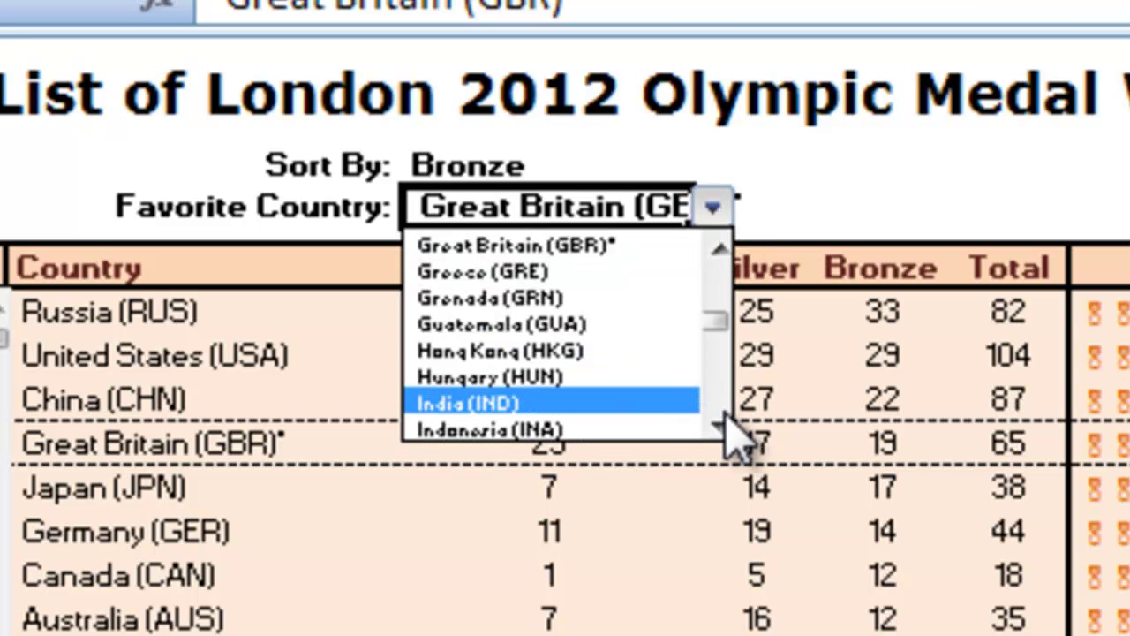
scroll(729, 437, down, 3)
click(661, 431)
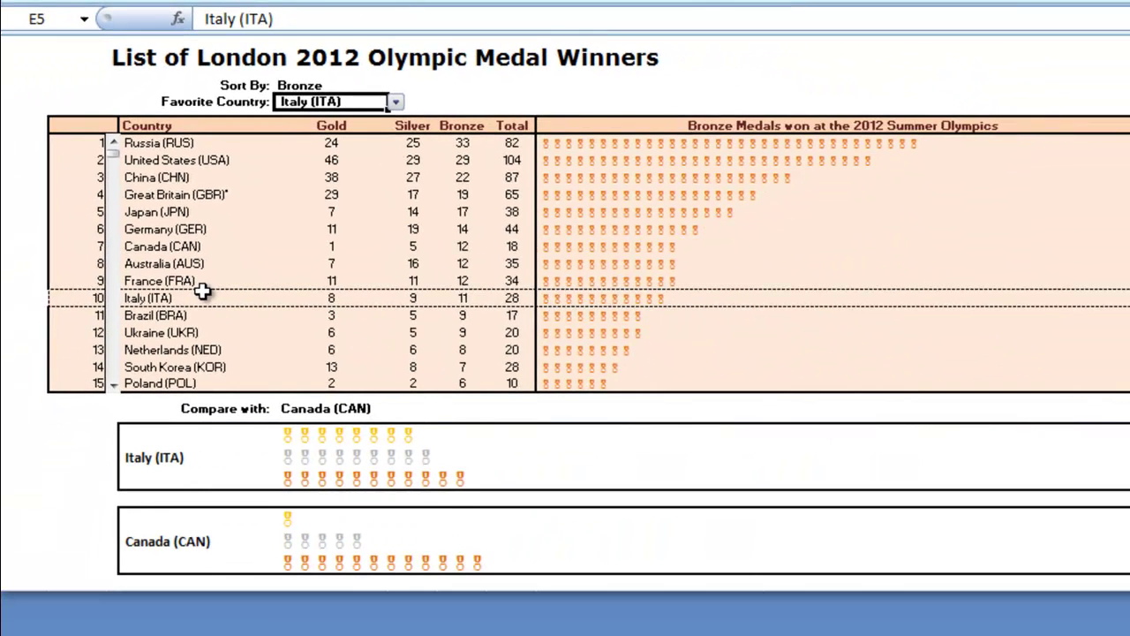
drag(337, 502, 736, 496)
drag(499, 294, 733, 300)
click(769, 356)
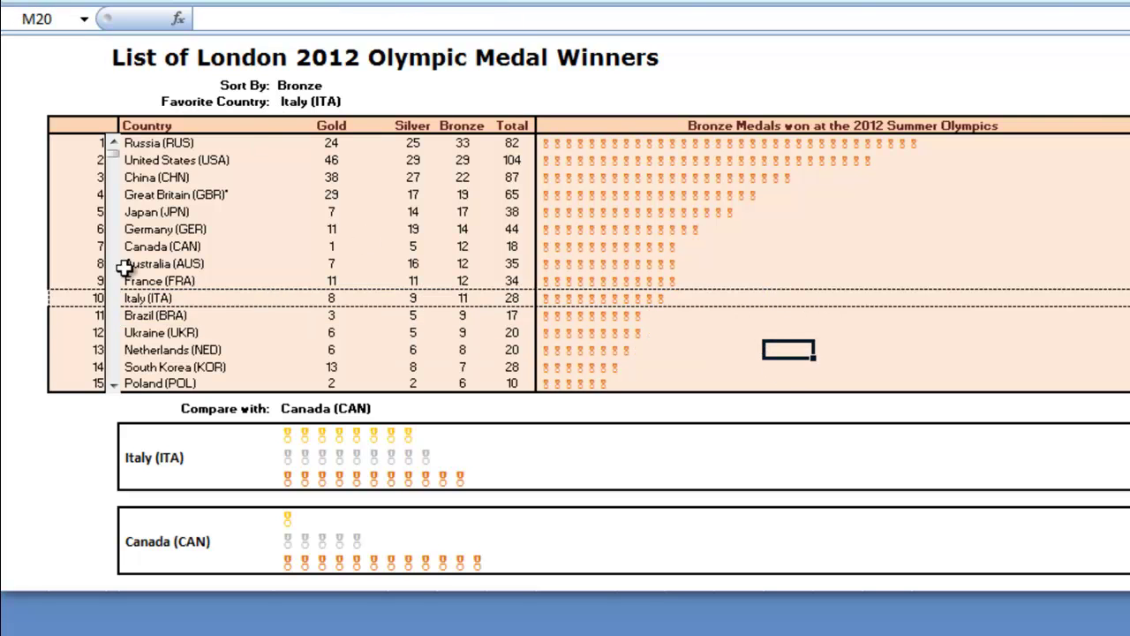
Switch Sort By to Gold, then to Total, so the pictograph charts Total Medals
click(361, 85)
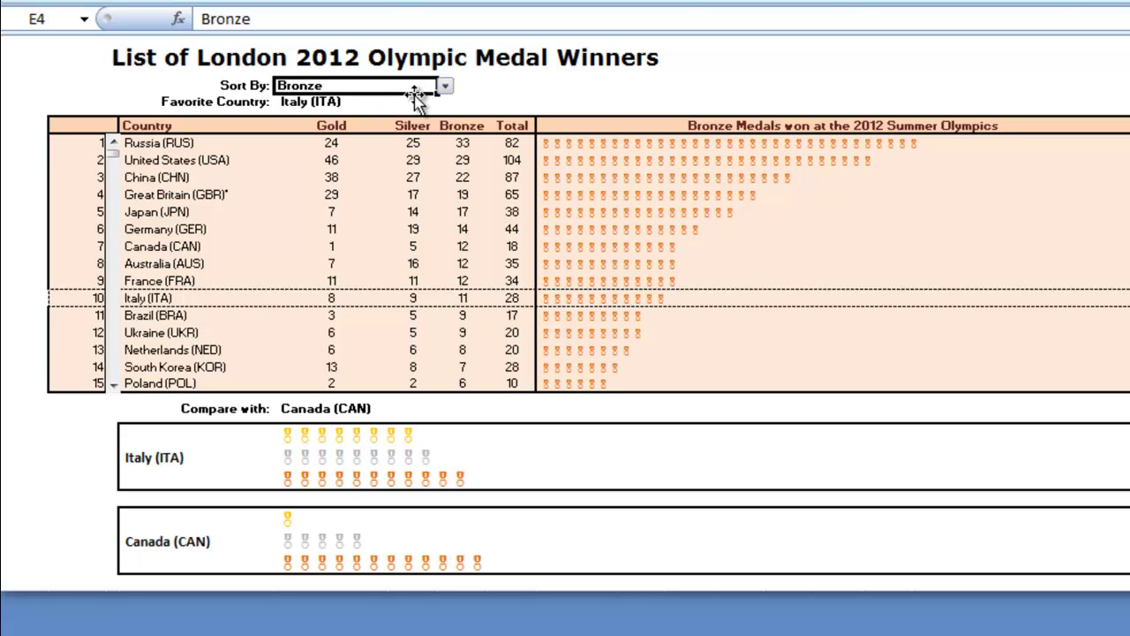
click(445, 87)
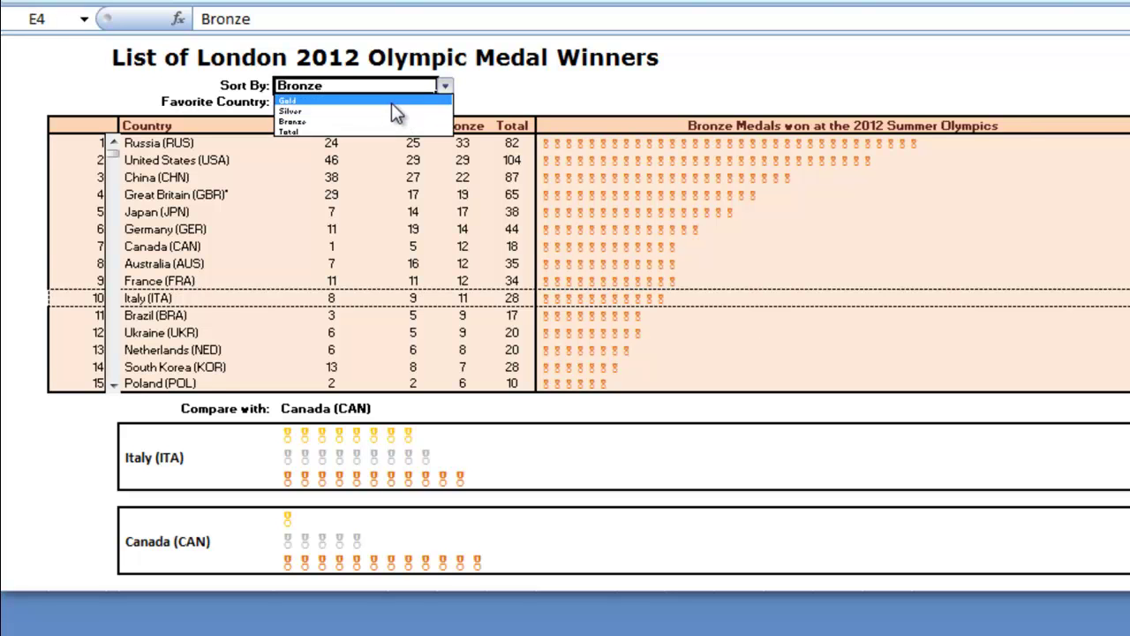
click(391, 99)
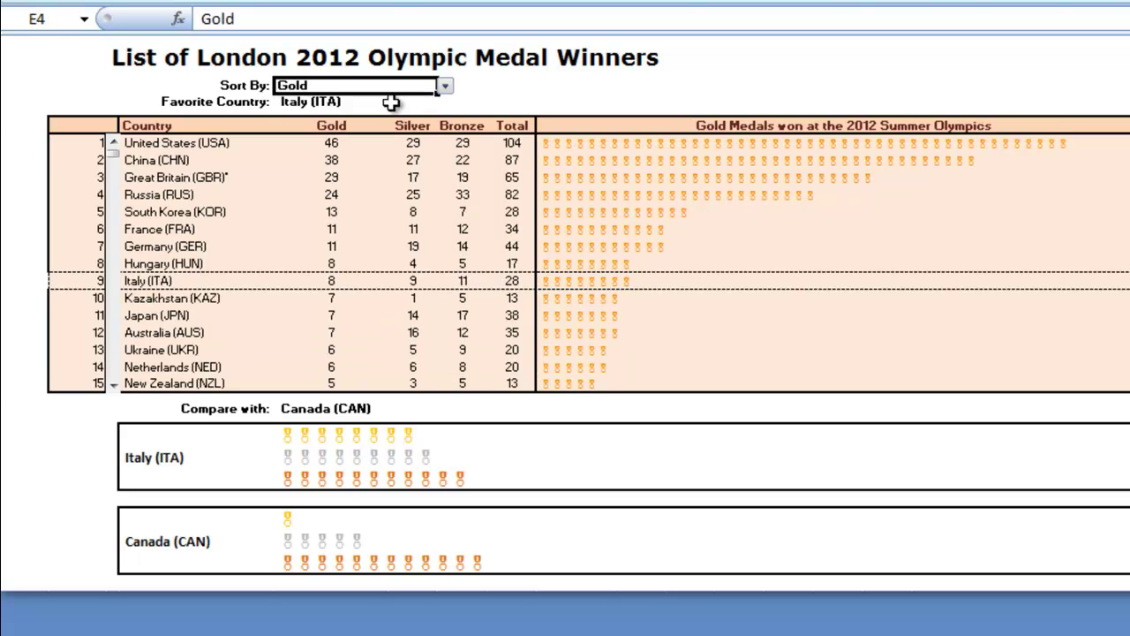
click(444, 87)
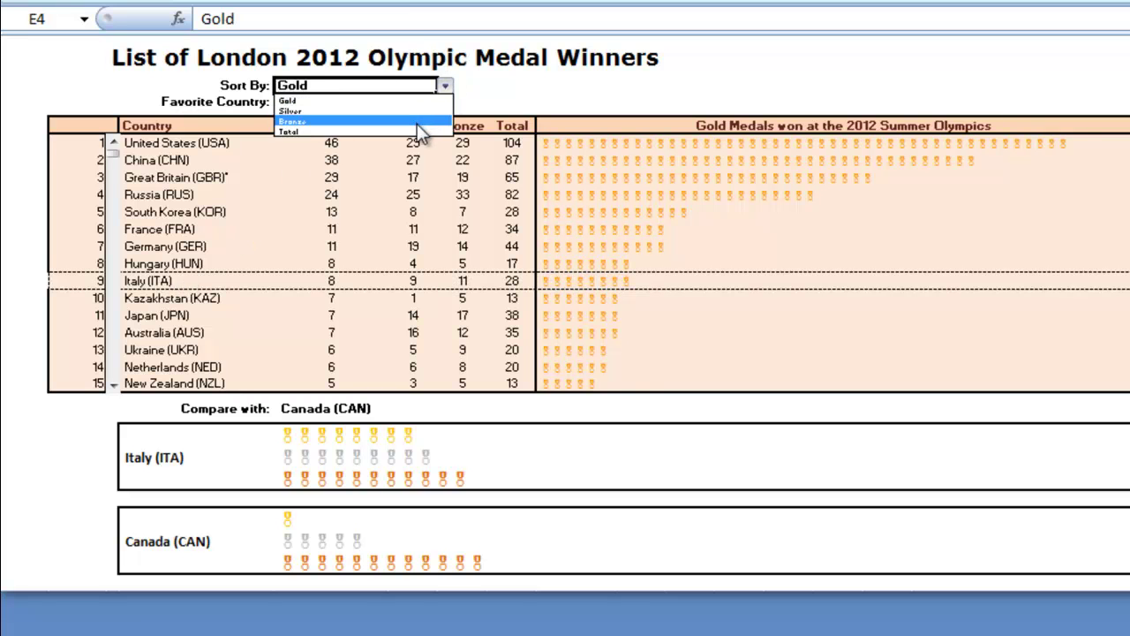
click(411, 125)
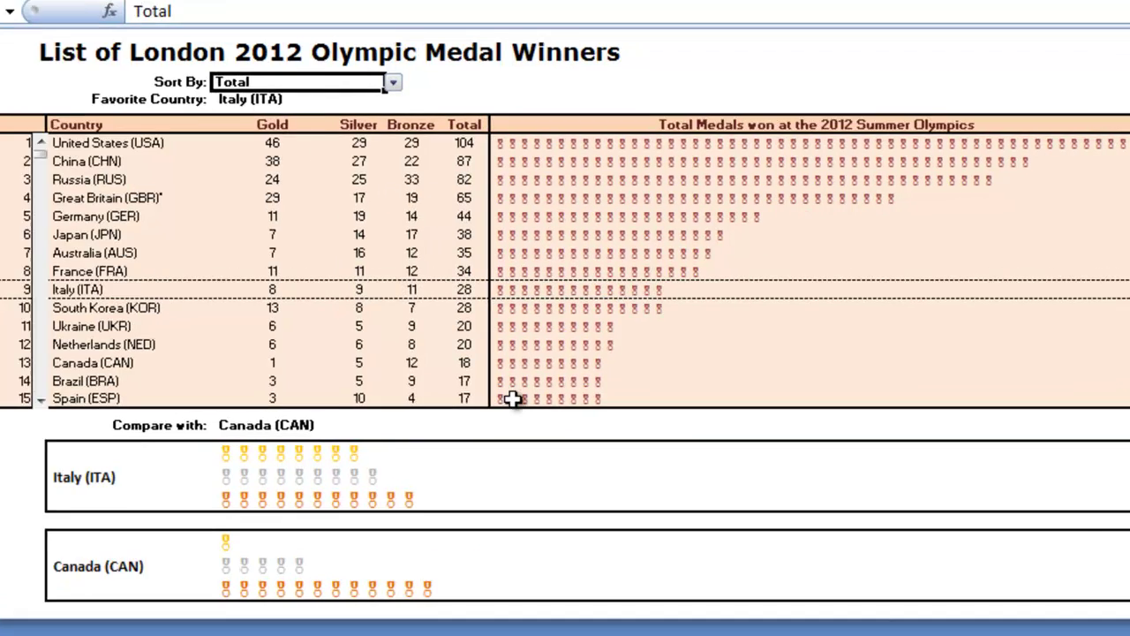
click(546, 128)
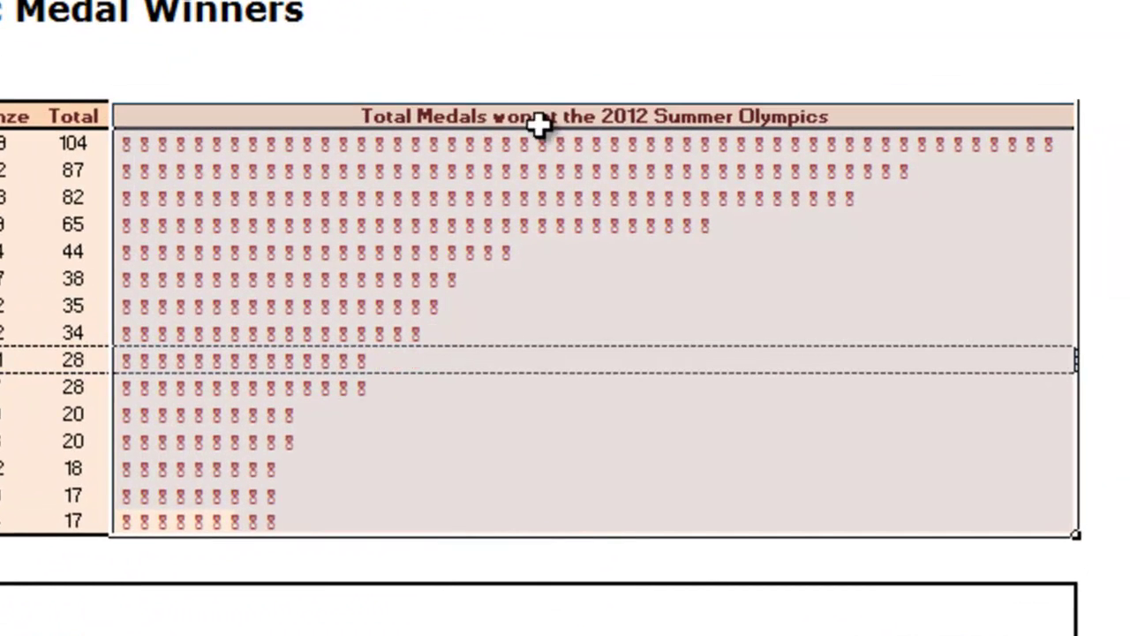
Examine the gold pictograph cells, then select the Compare with label and its country value
click(699, 40)
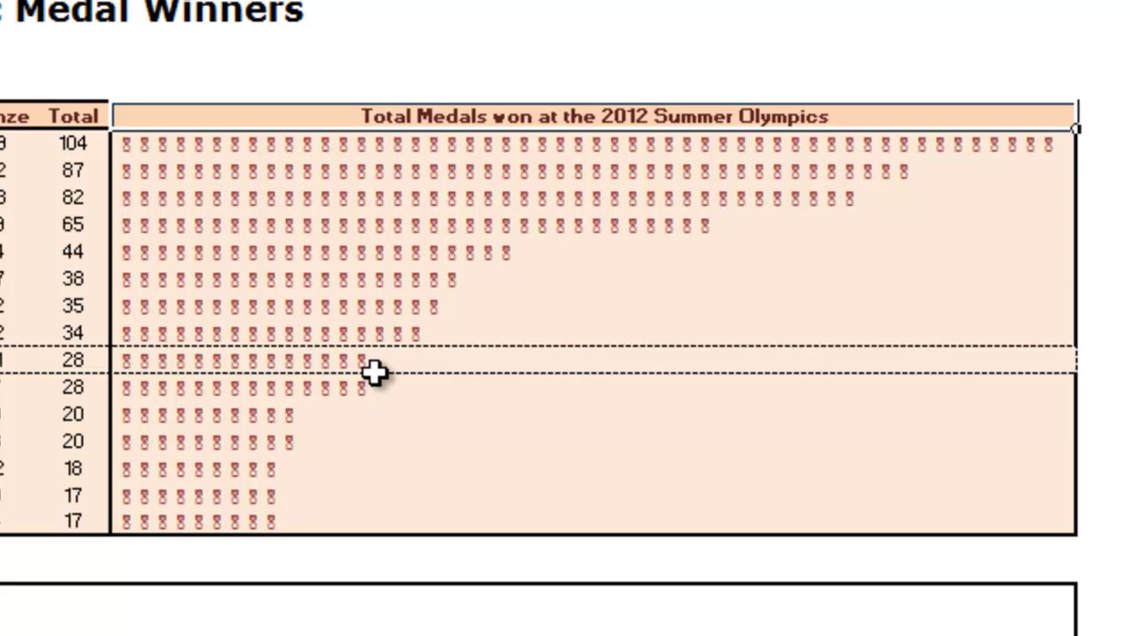
click(393, 301)
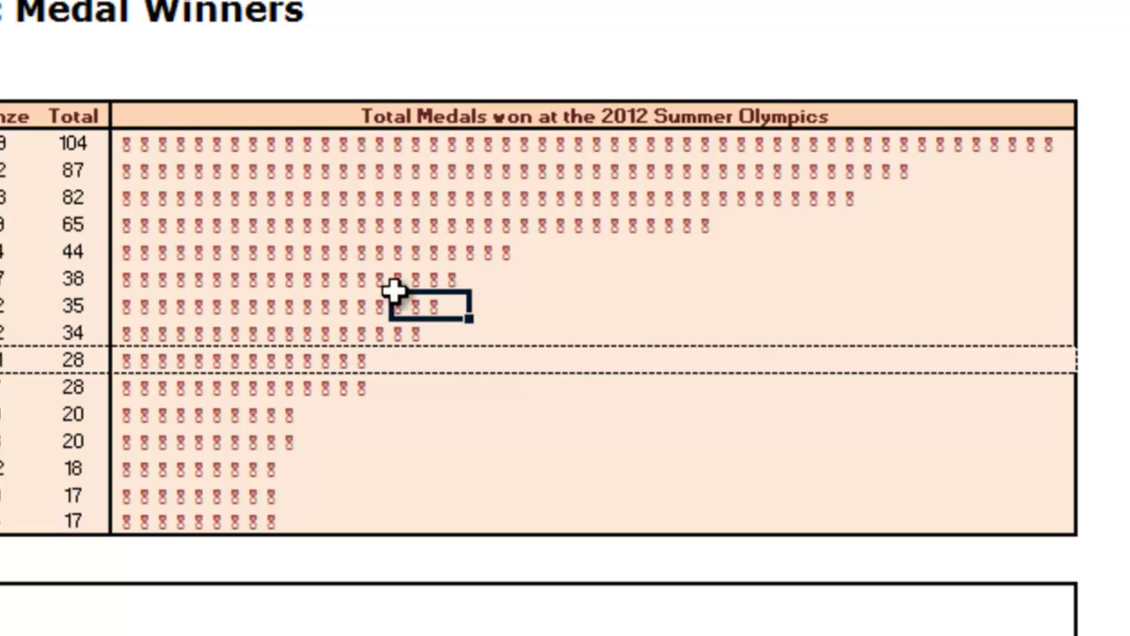
click(3, 298)
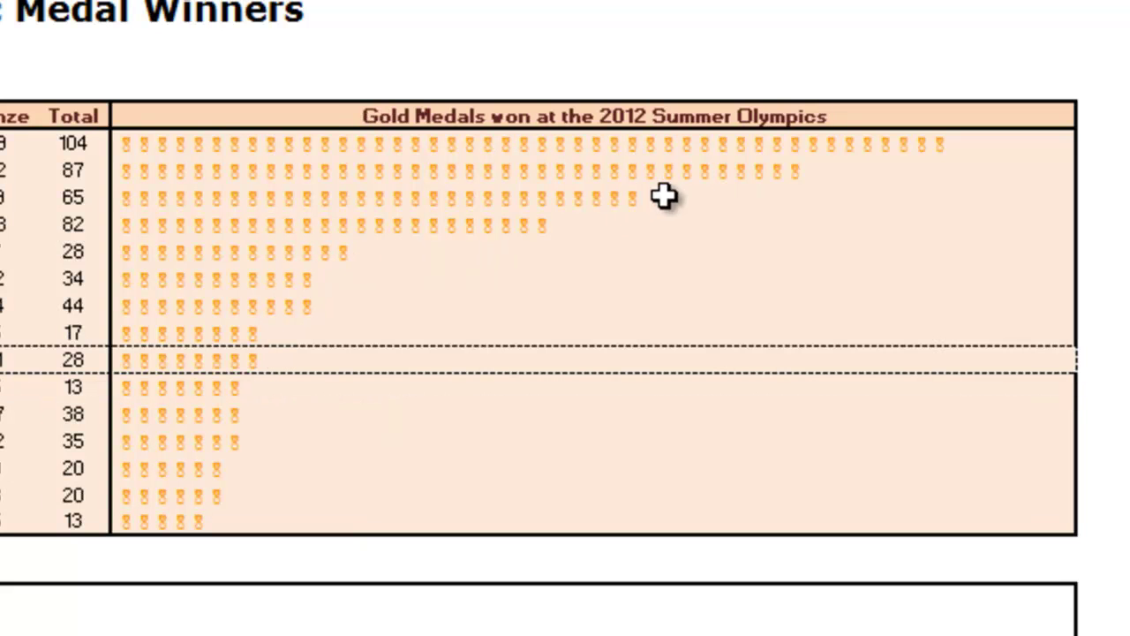
drag(240, 253, 314, 253)
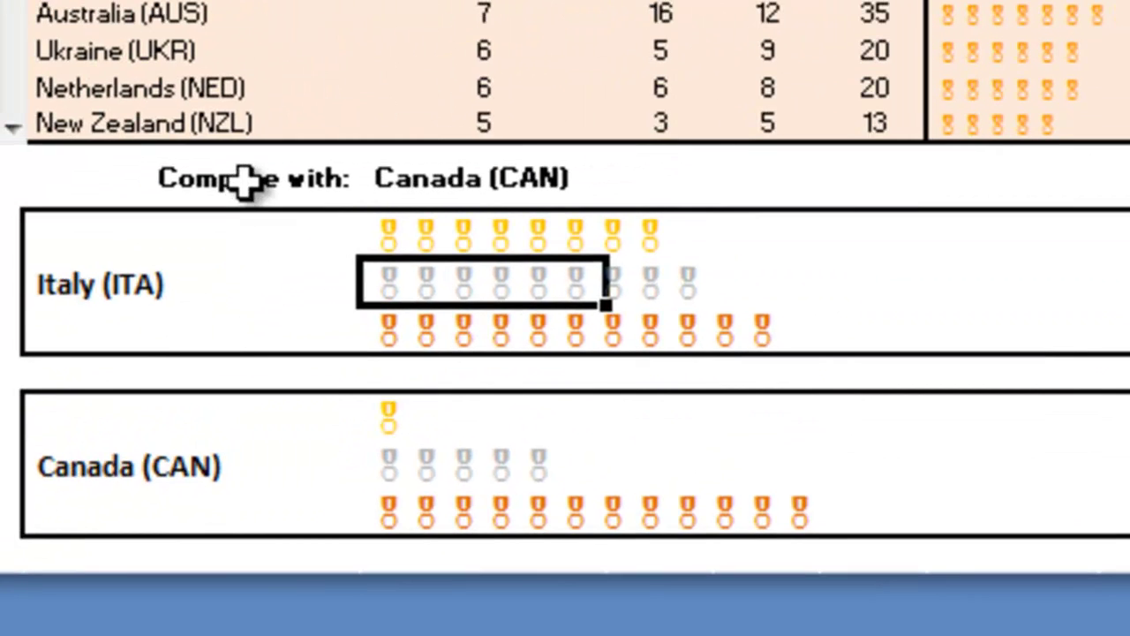
click(265, 178)
click(472, 177)
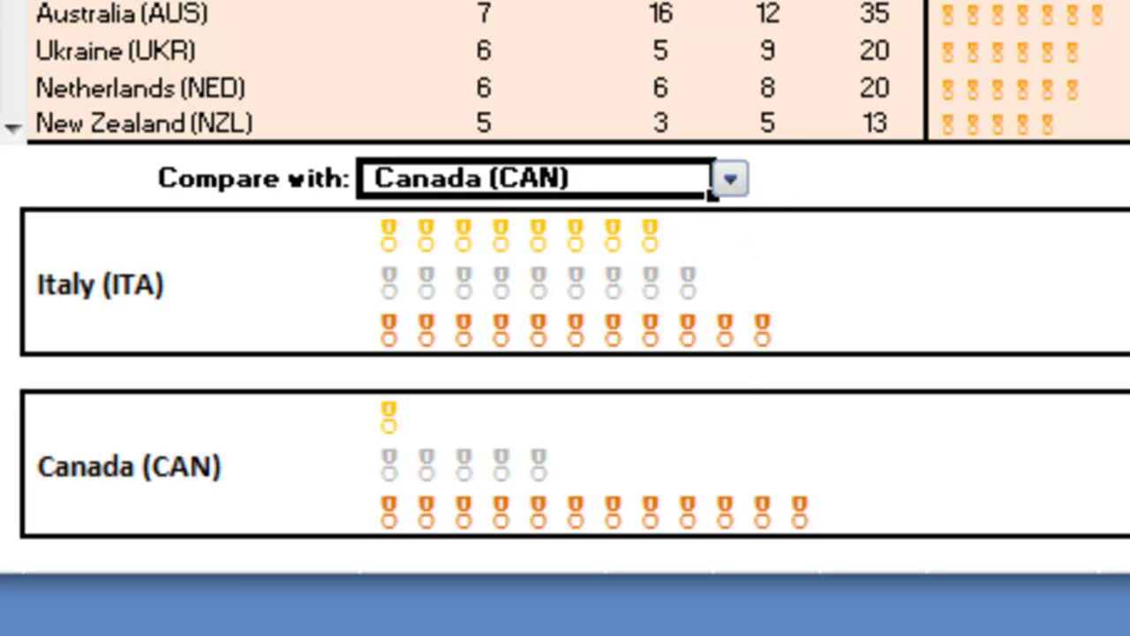
Choose Great Britain (GBR)* from the Compare with country list to set against Italy
click(729, 181)
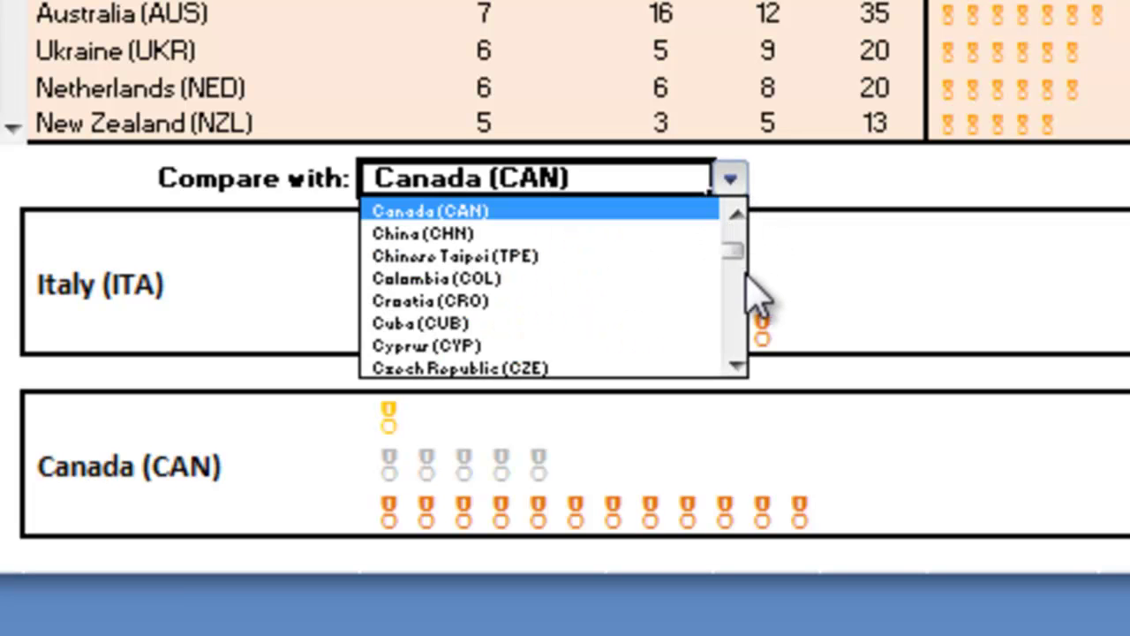
drag(732, 253, 732, 231)
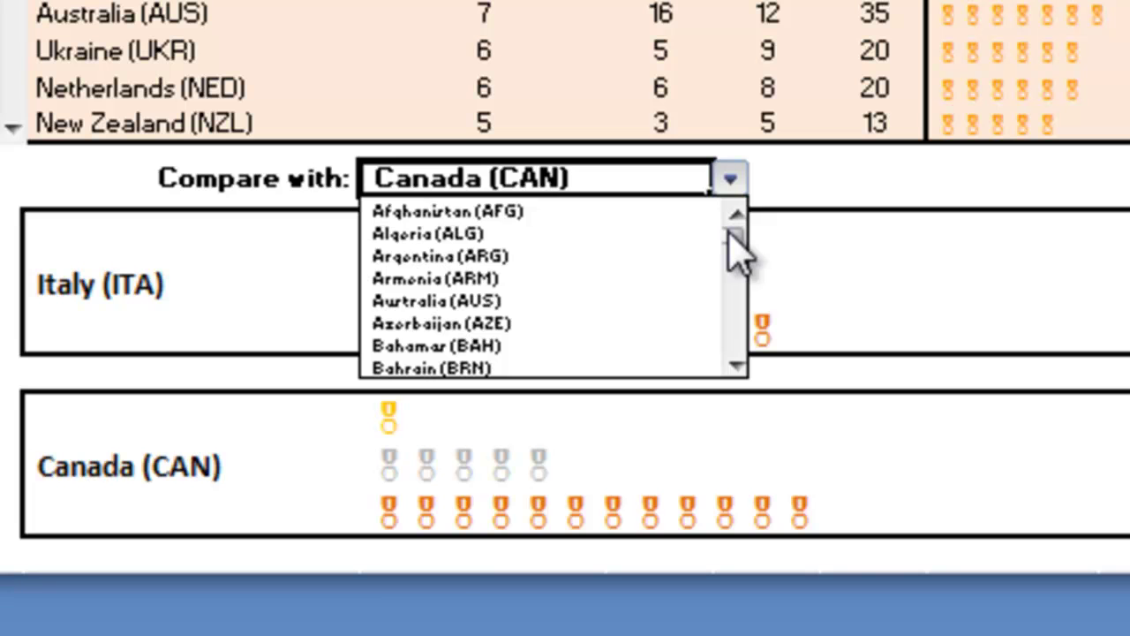
click(743, 335)
click(743, 335)
click(742, 336)
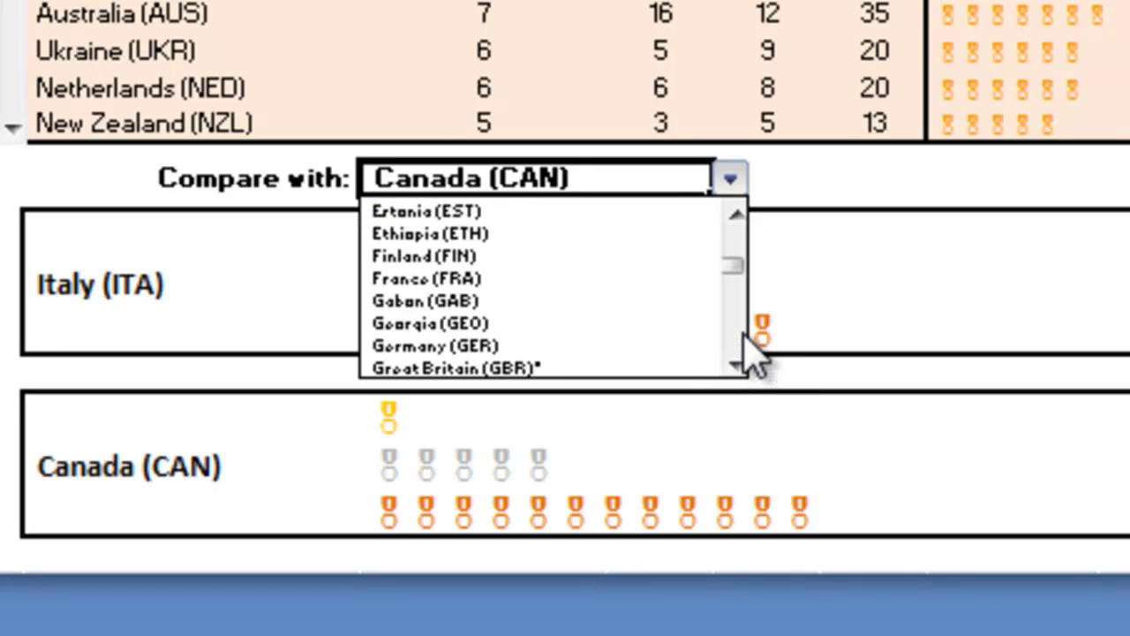
click(746, 351)
click(738, 212)
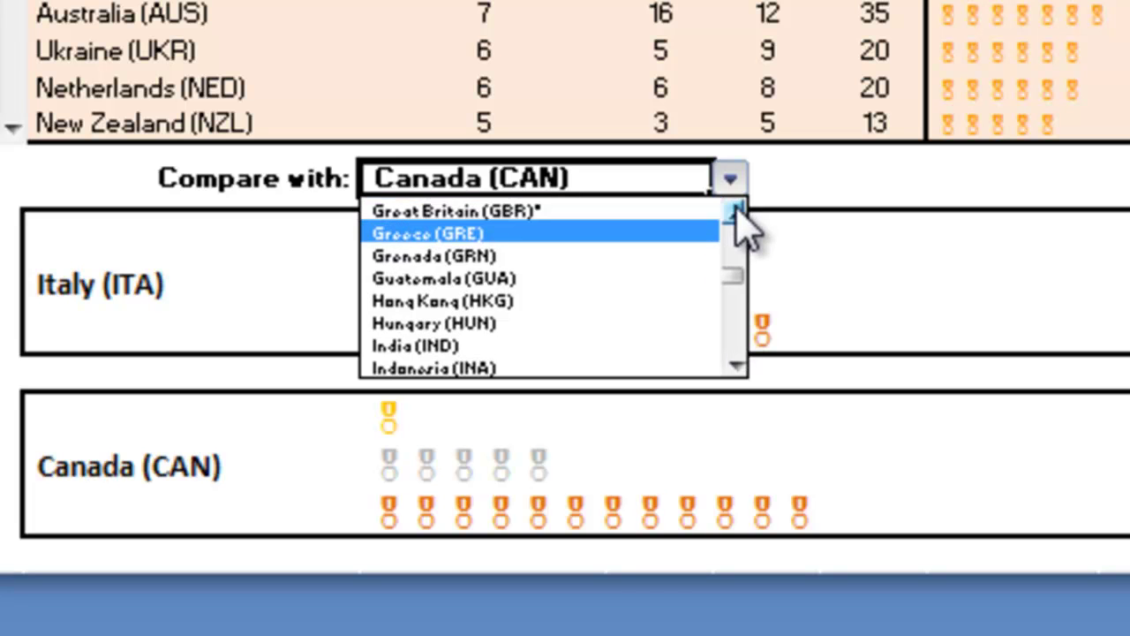
click(737, 212)
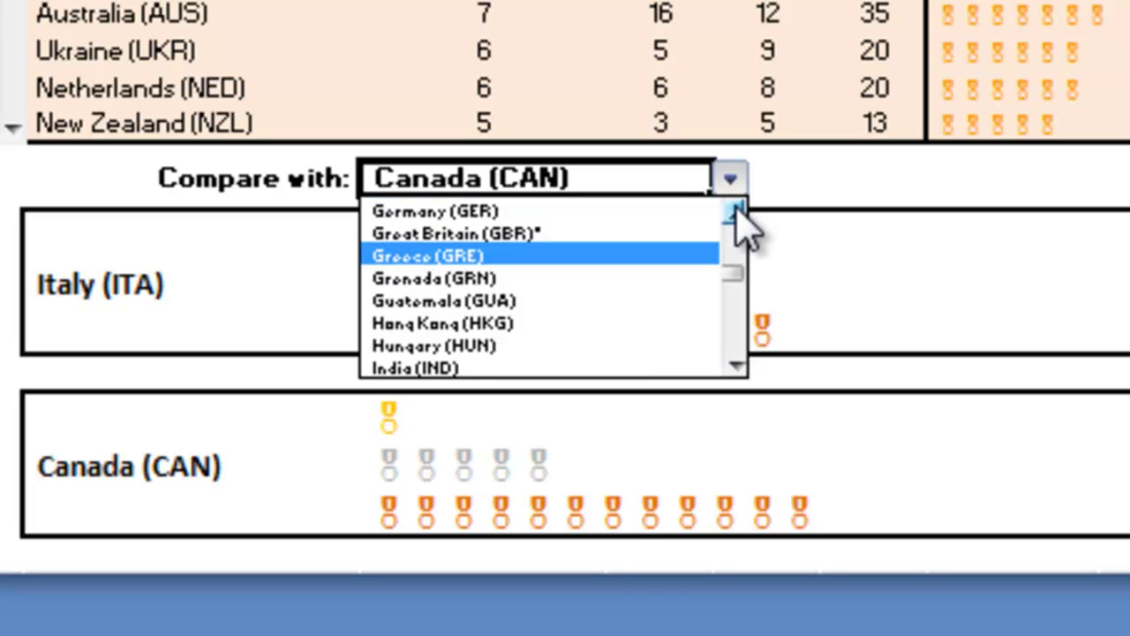
click(671, 257)
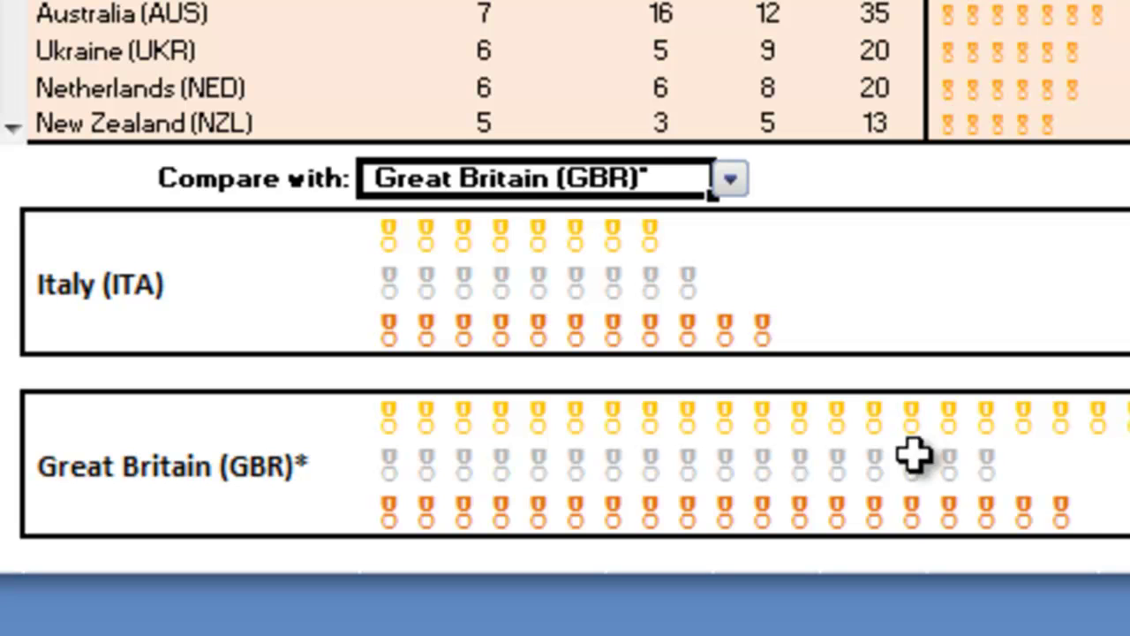
click(403, 451)
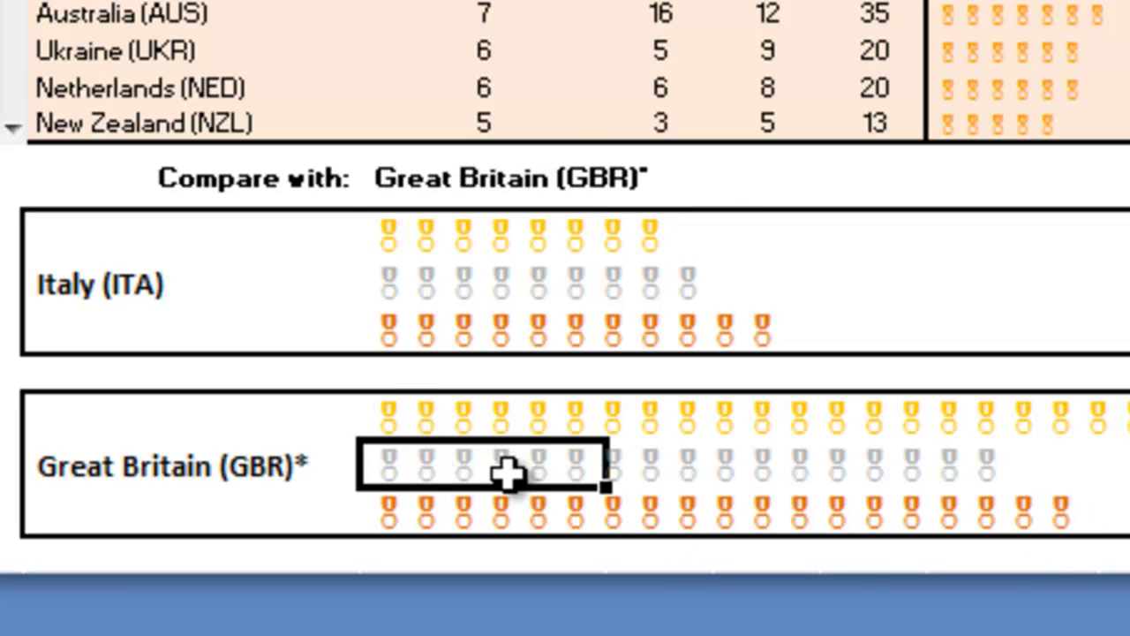
click(487, 245)
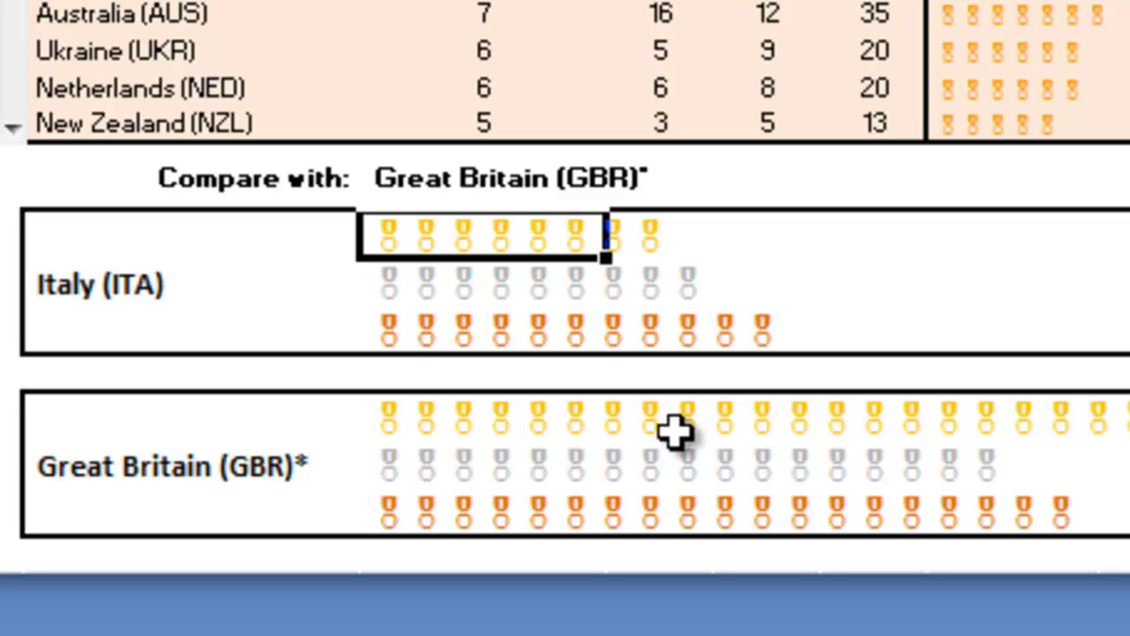
click(418, 459)
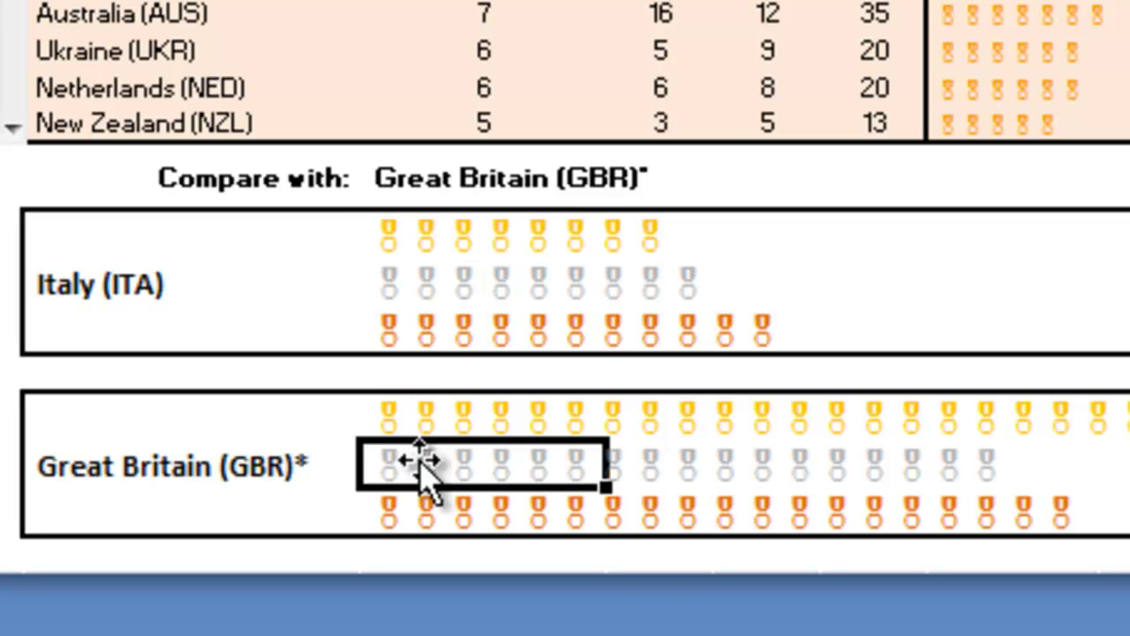
click(446, 285)
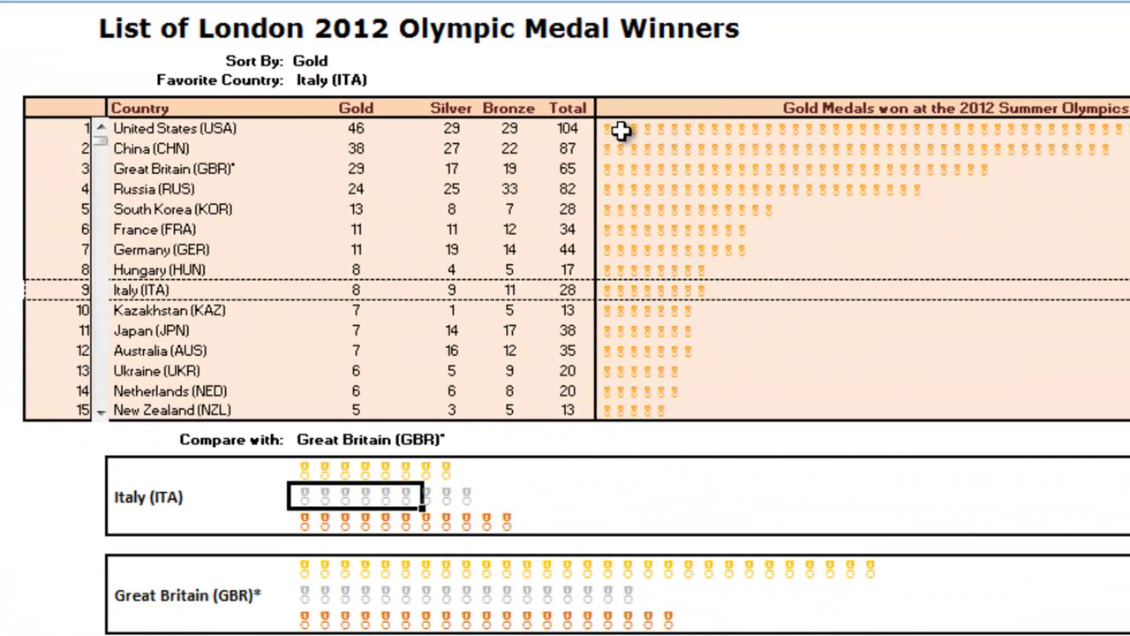
mouse_move(621, 131)
mouse_down()
mouse_move(685, 398)
mouse_move(1066, 396)
mouse_up()
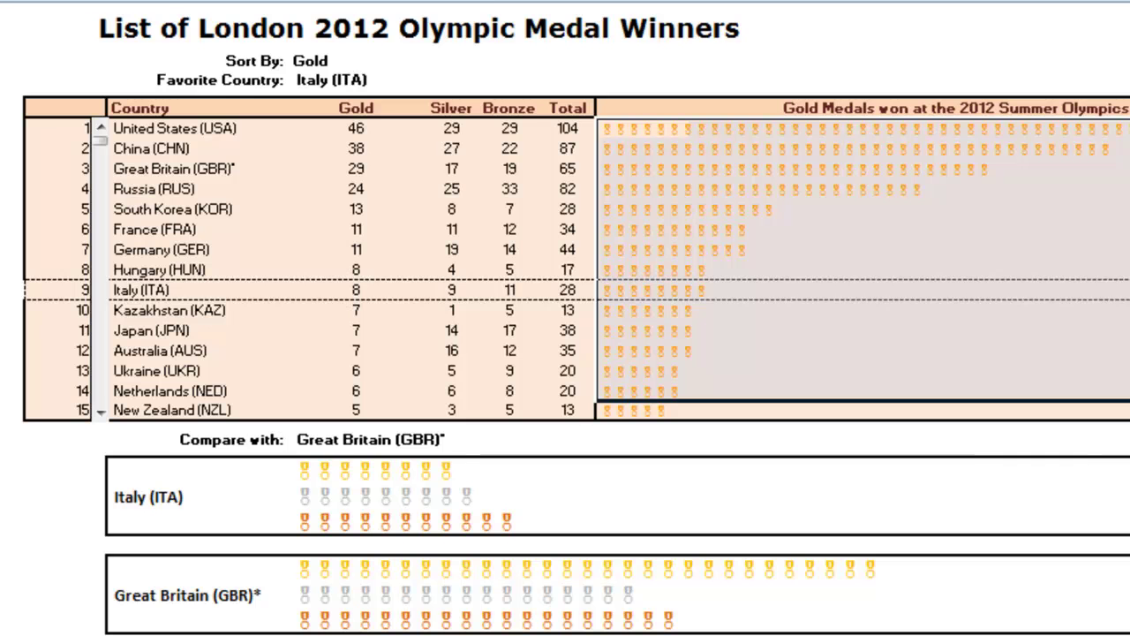
click(1086, 437)
click(215, 292)
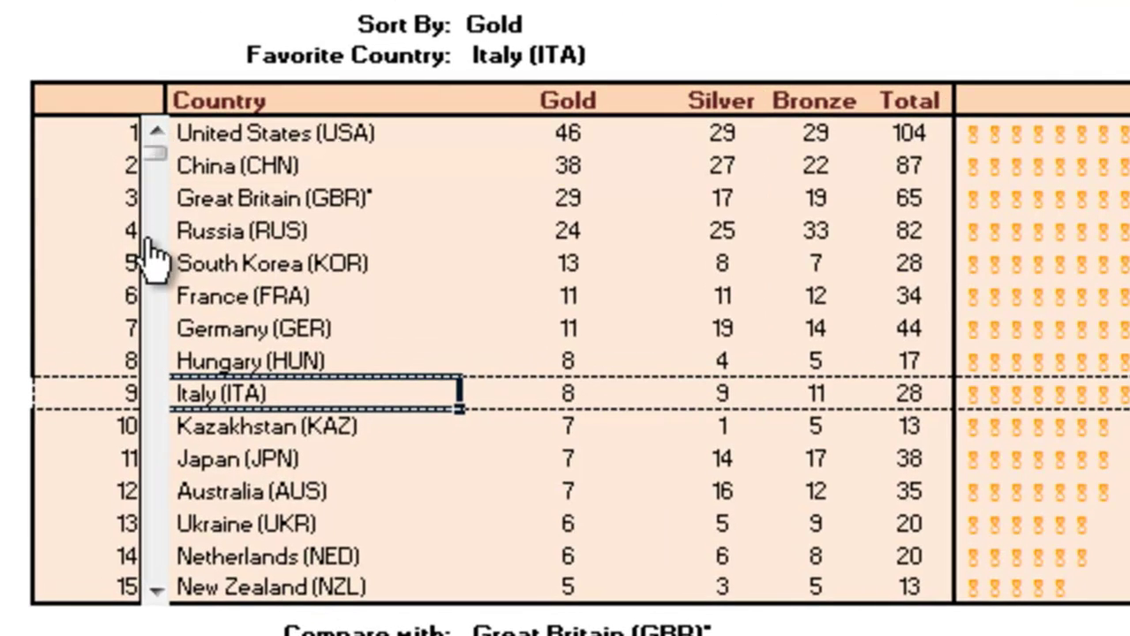
click(157, 589)
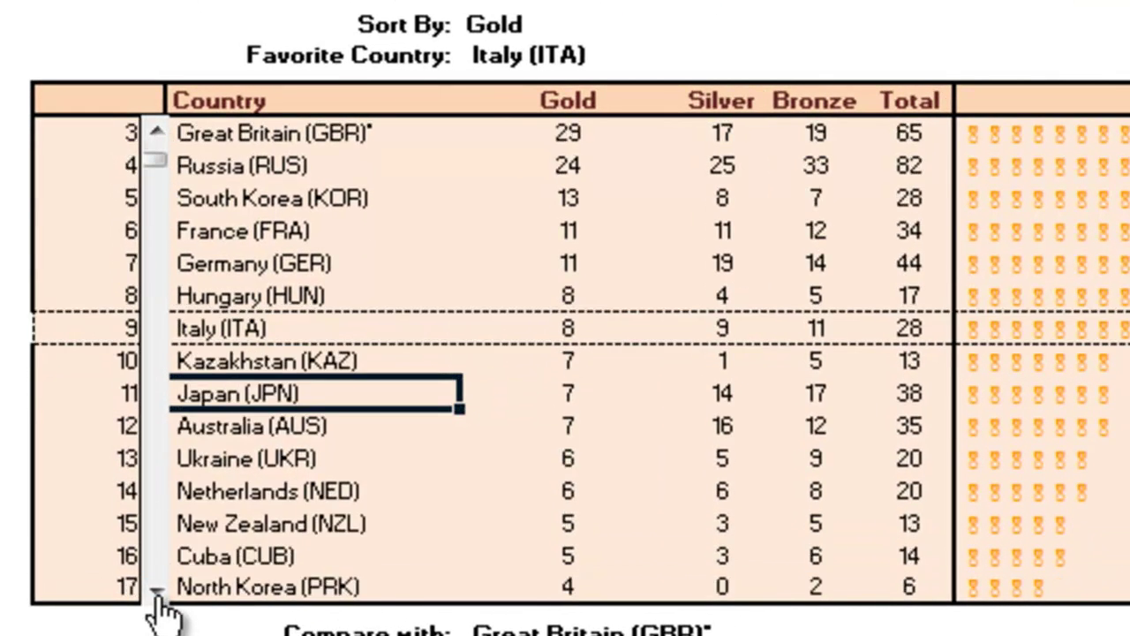
click(157, 583)
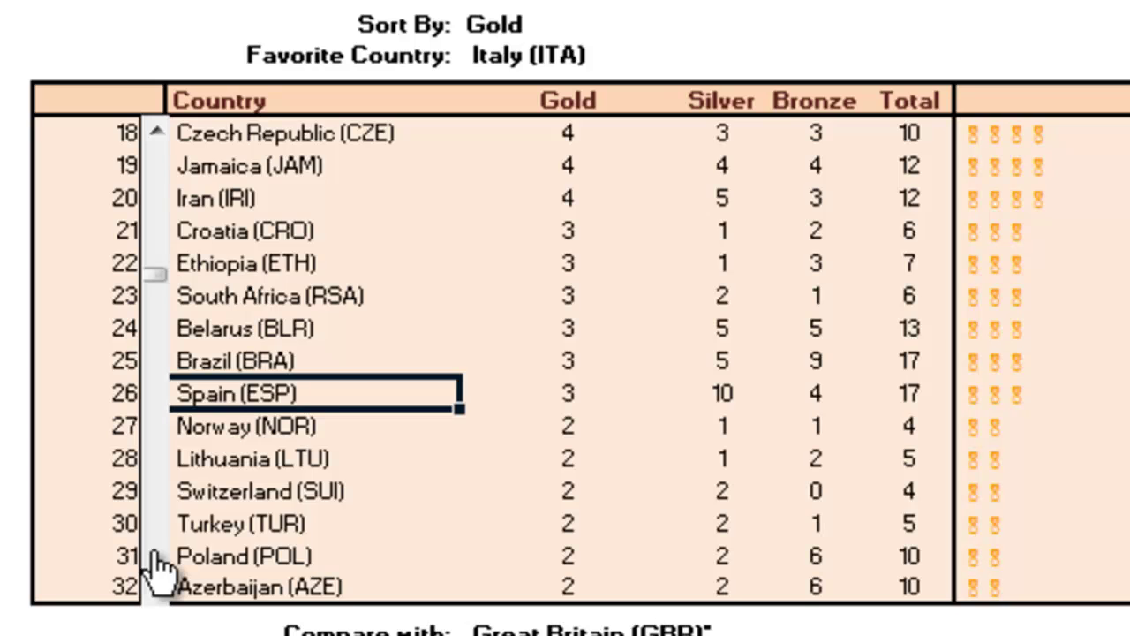
click(158, 583)
click(155, 554)
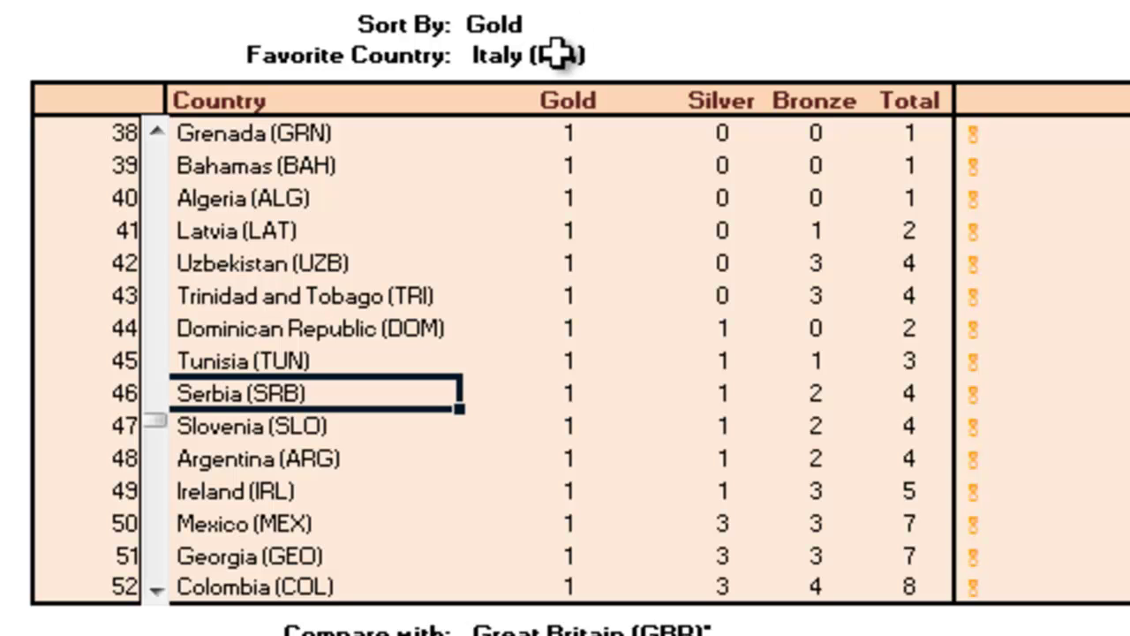
click(161, 535)
click(157, 554)
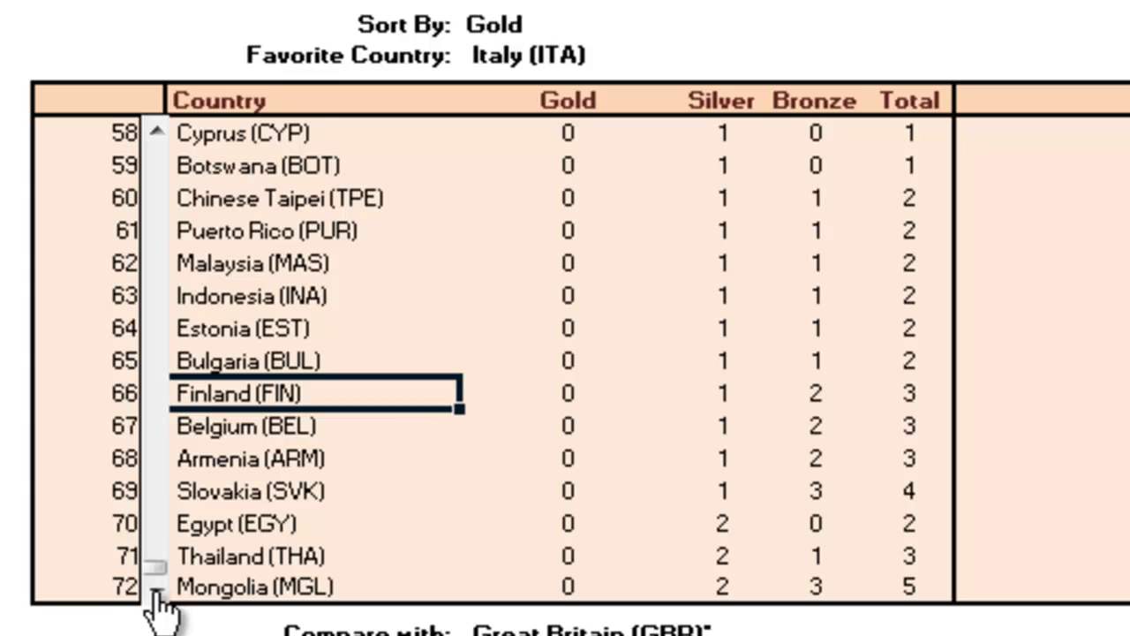
click(155, 134)
click(156, 134)
click(155, 135)
click(155, 134)
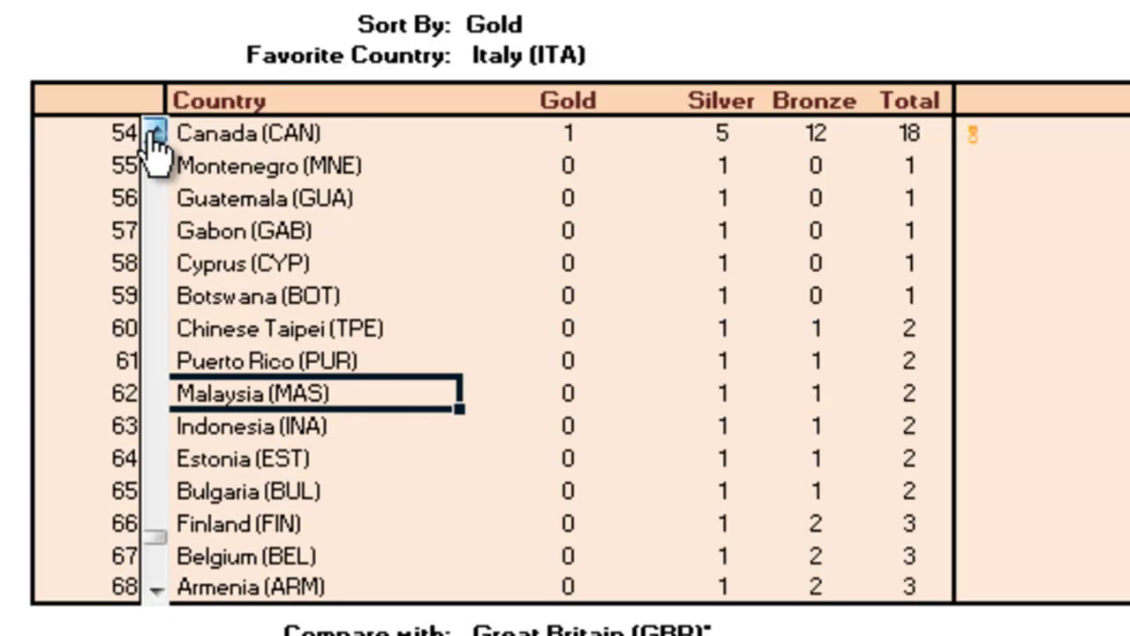
double_click(155, 135)
double_click(156, 134)
click(155, 134)
click(155, 134)
double_click(156, 134)
double_click(155, 134)
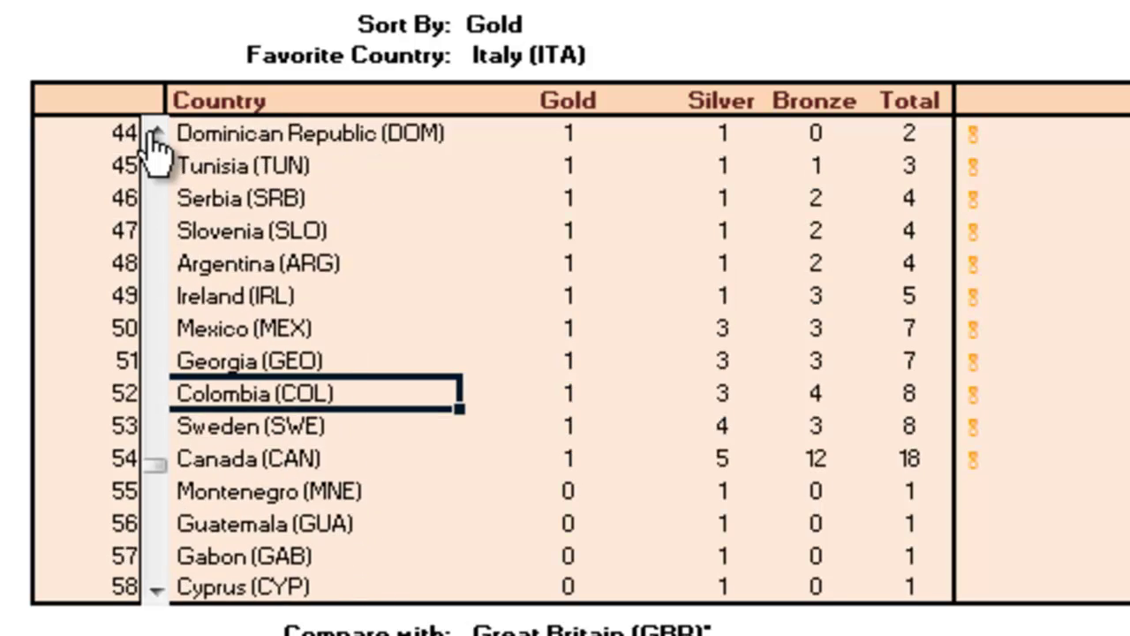
double_click(156, 134)
double_click(155, 134)
double_click(156, 134)
double_click(156, 134)
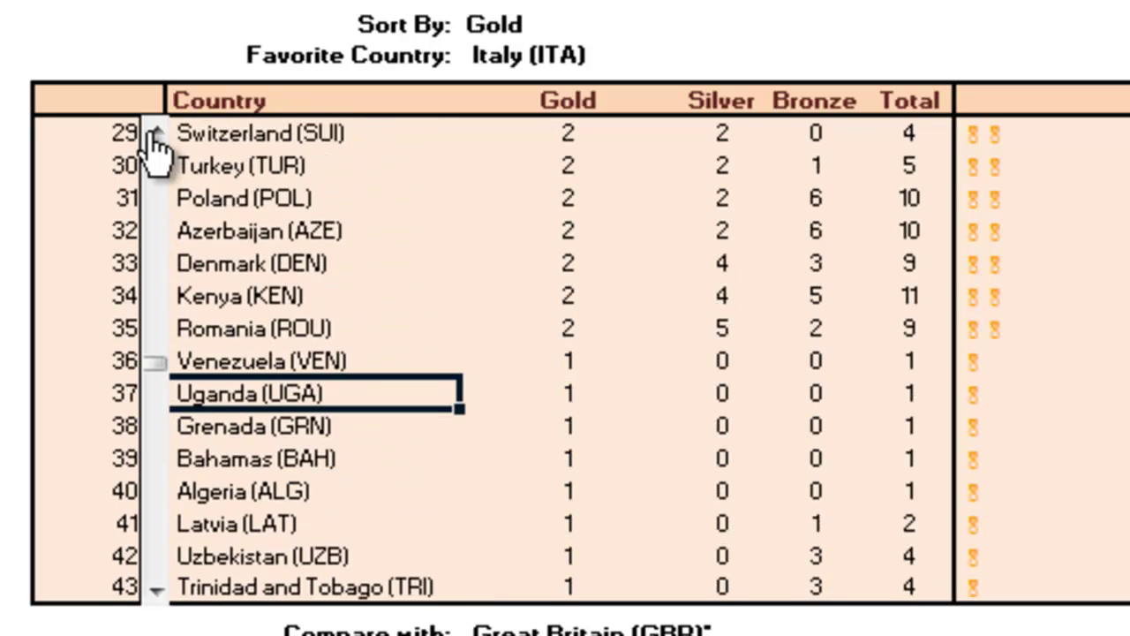
double_click(155, 134)
click(156, 134)
click(155, 134)
double_click(155, 134)
click(156, 134)
double_click(155, 134)
double_click(156, 134)
click(156, 134)
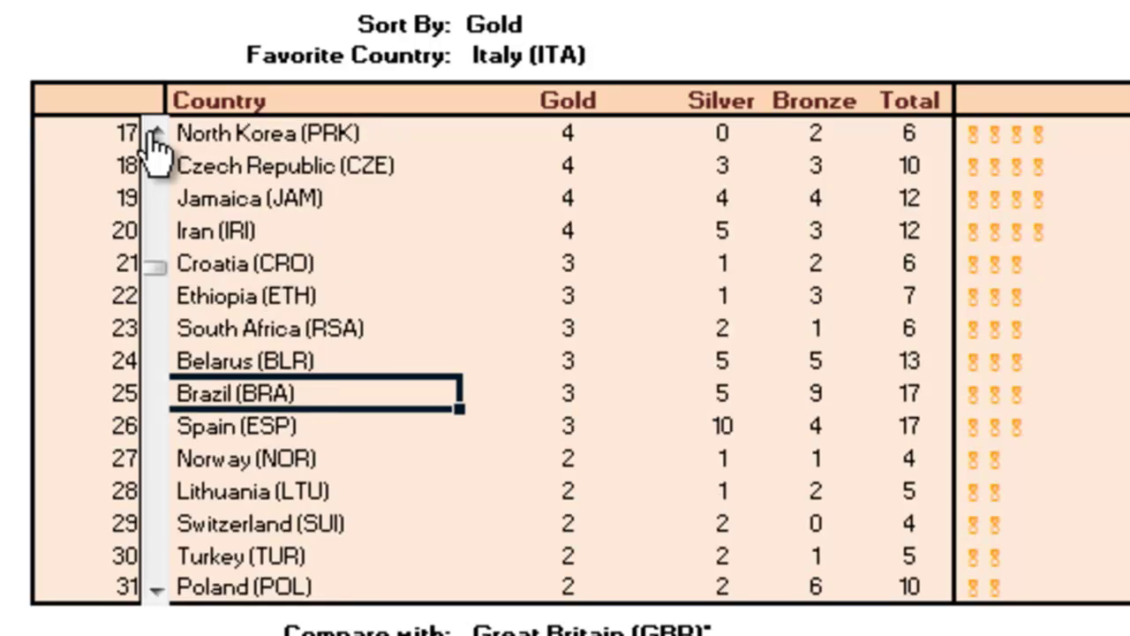
double_click(156, 134)
double_click(155, 135)
click(155, 134)
double_click(155, 134)
double_click(155, 134)
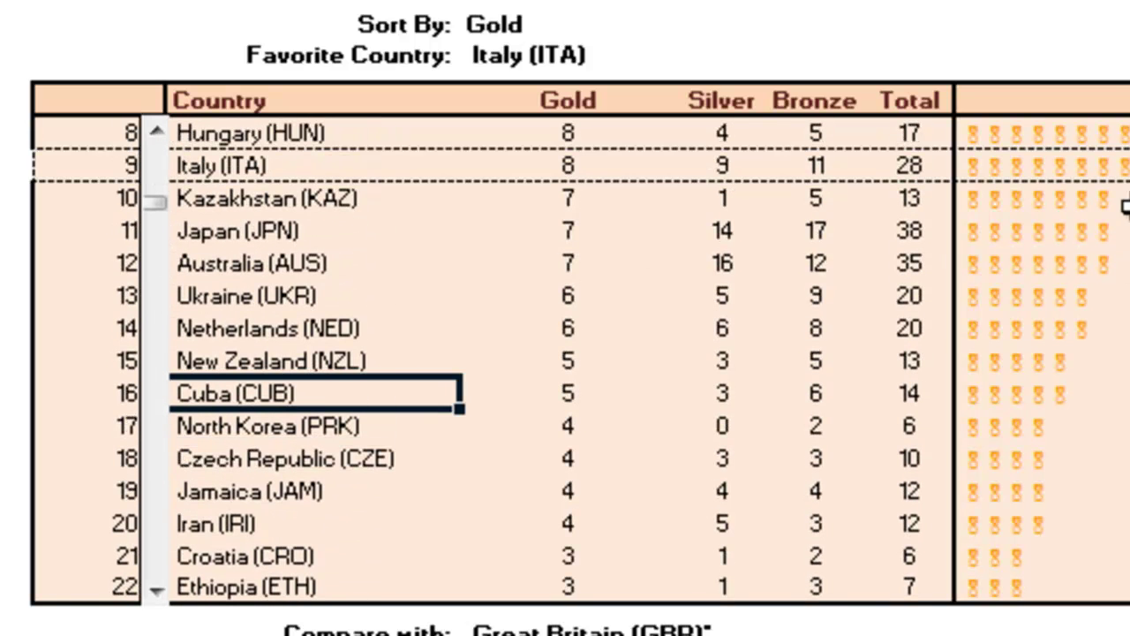
double_click(156, 134)
click(156, 134)
double_click(155, 134)
click(156, 134)
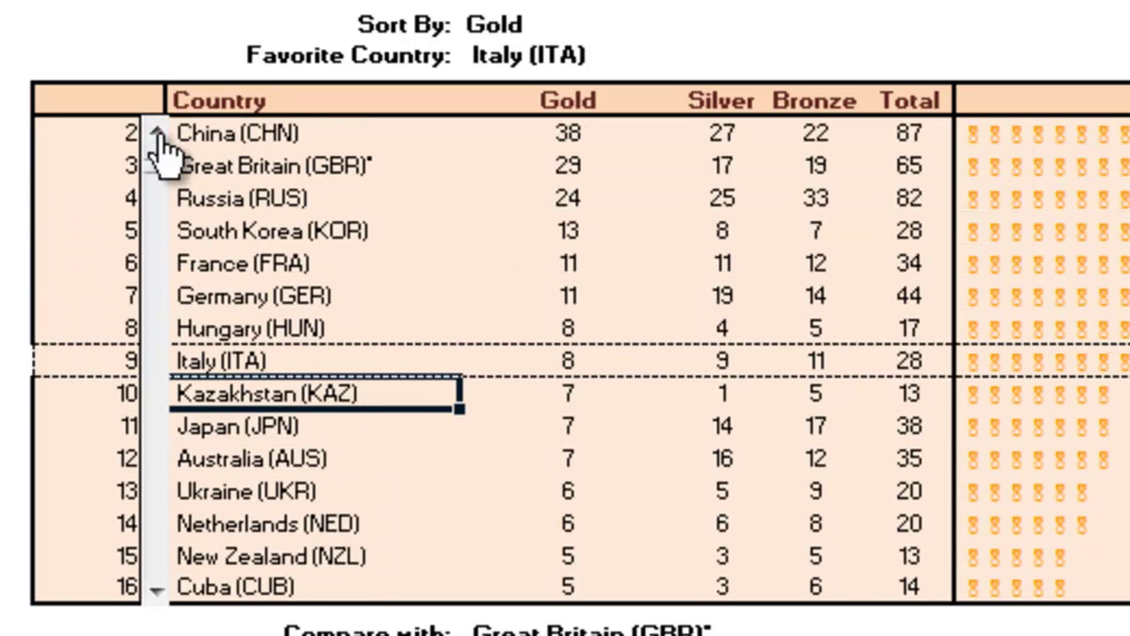
click(155, 134)
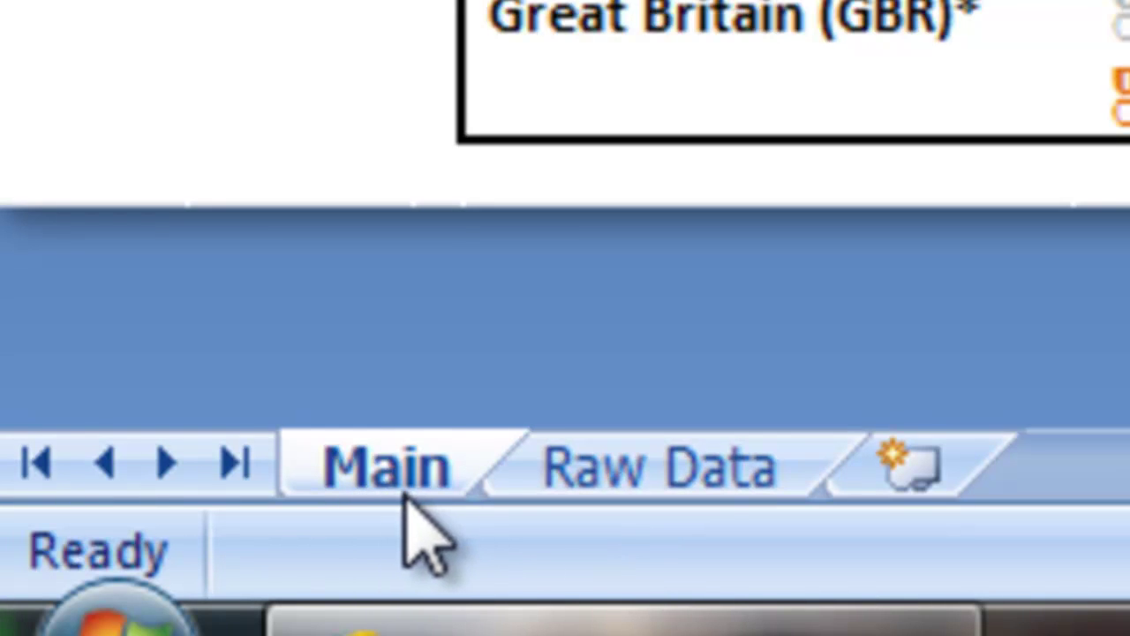
click(684, 494)
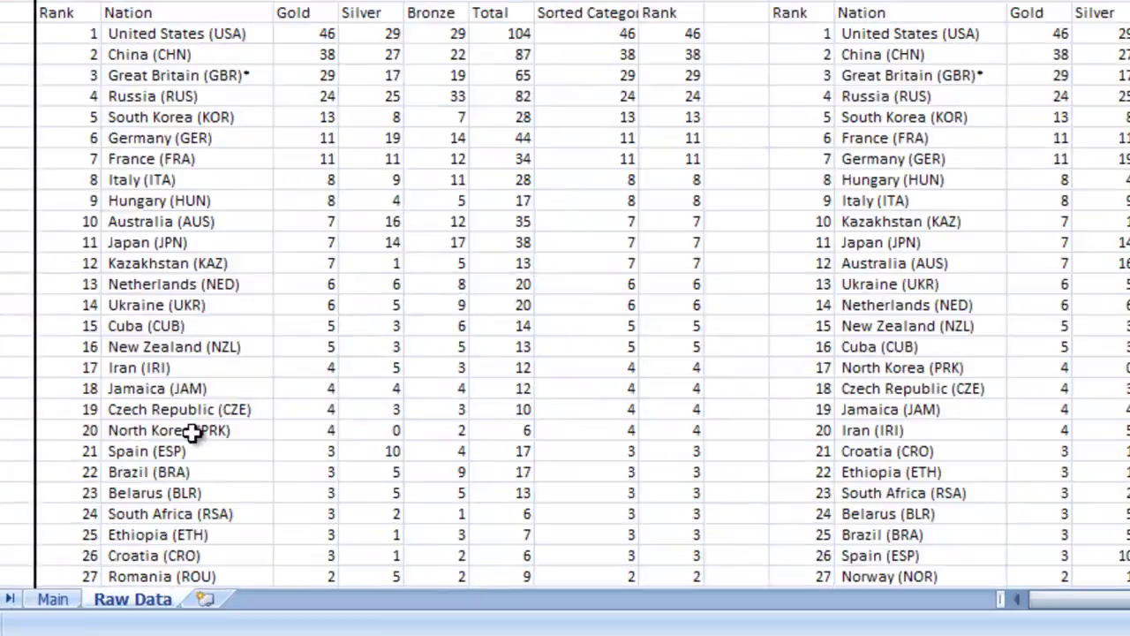
click(117, 170)
drag(29, 152, 547, 432)
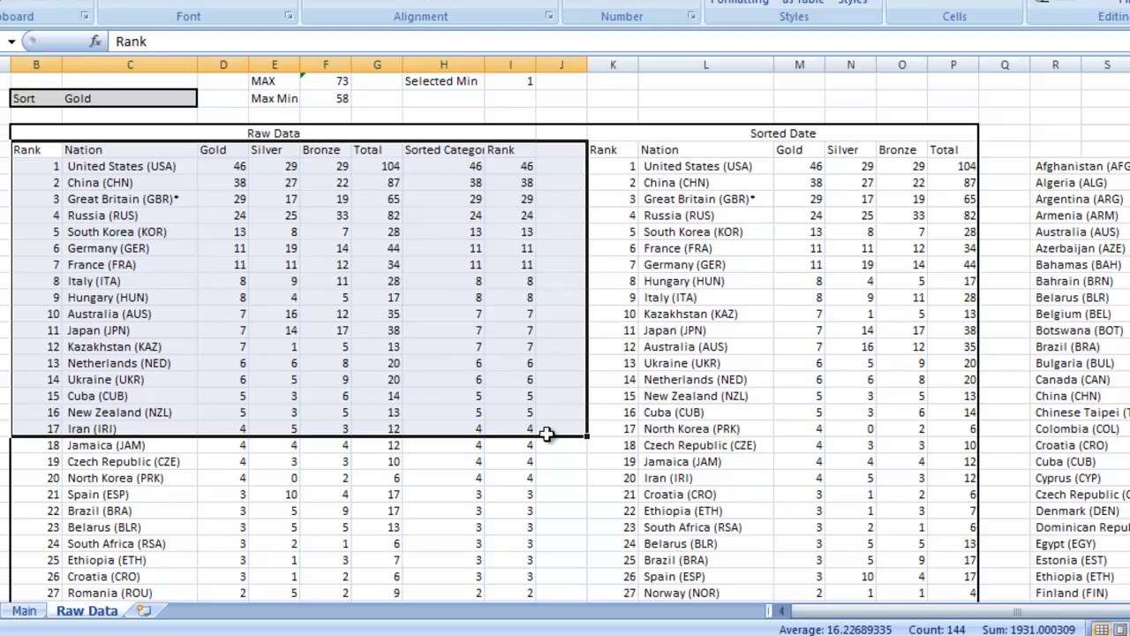
click(613, 316)
drag(419, 169, 524, 389)
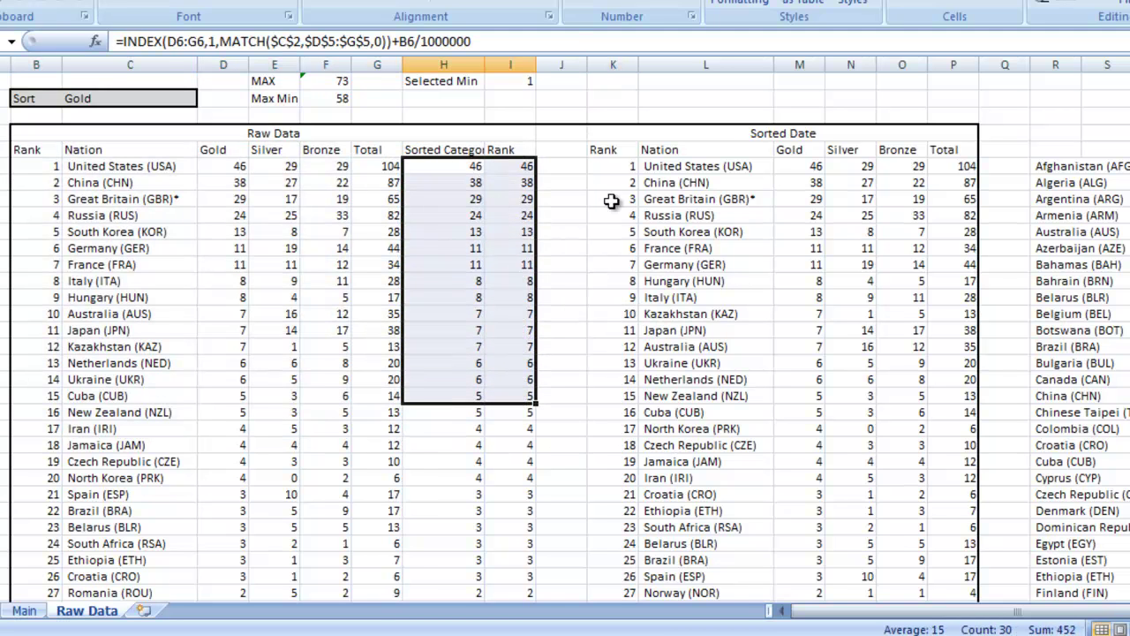
drag(618, 166, 633, 328)
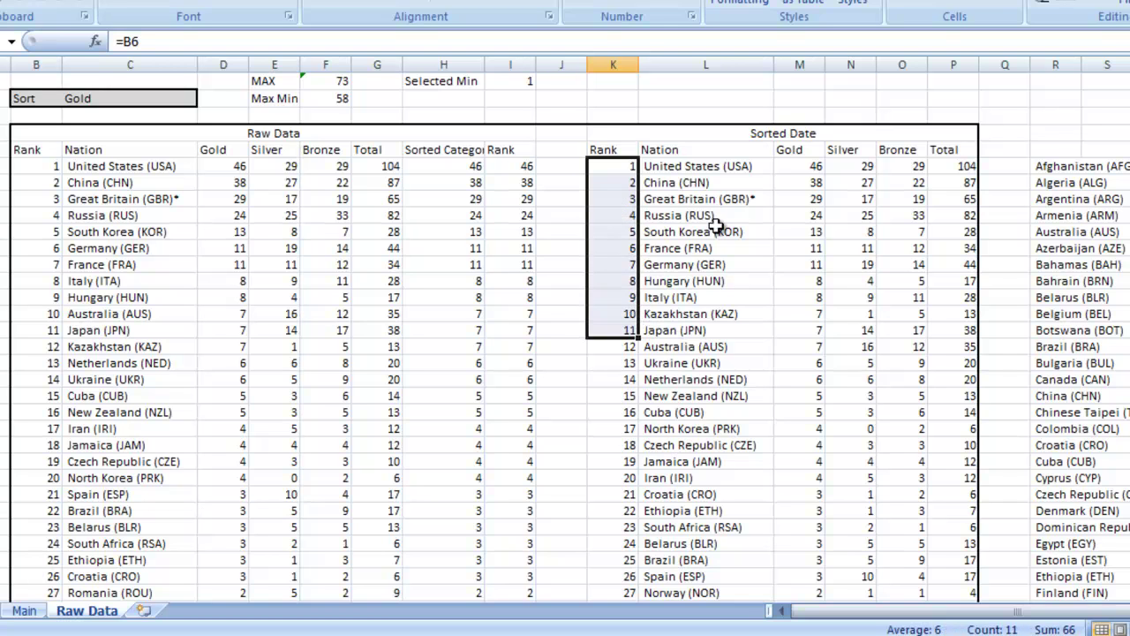
drag(597, 151, 958, 461)
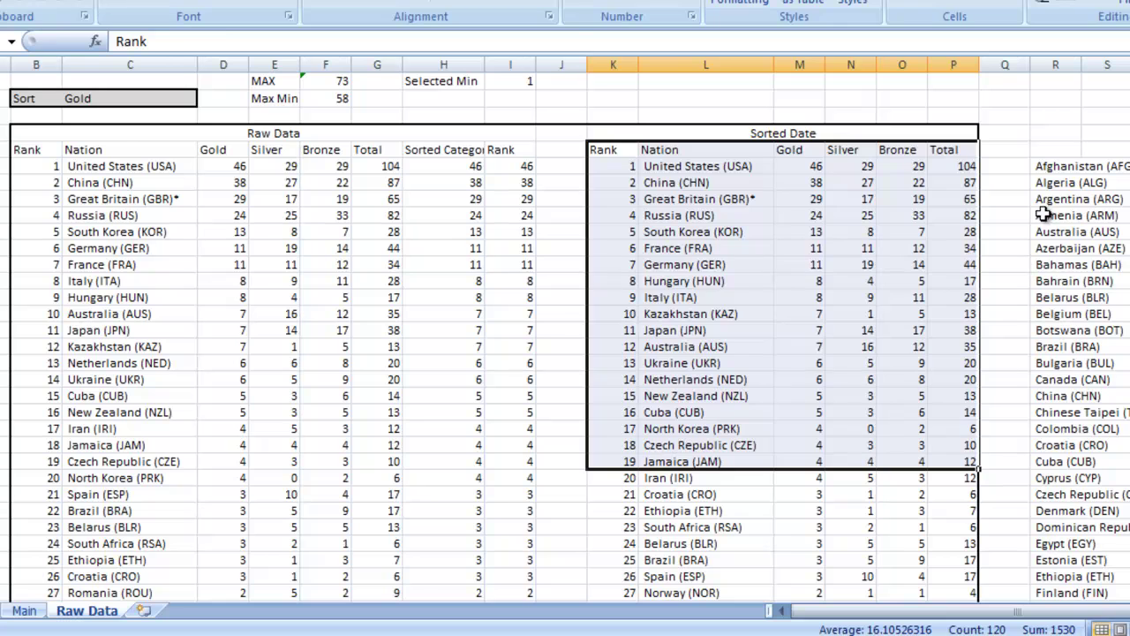
click(1057, 166)
drag(1054, 164, 1073, 496)
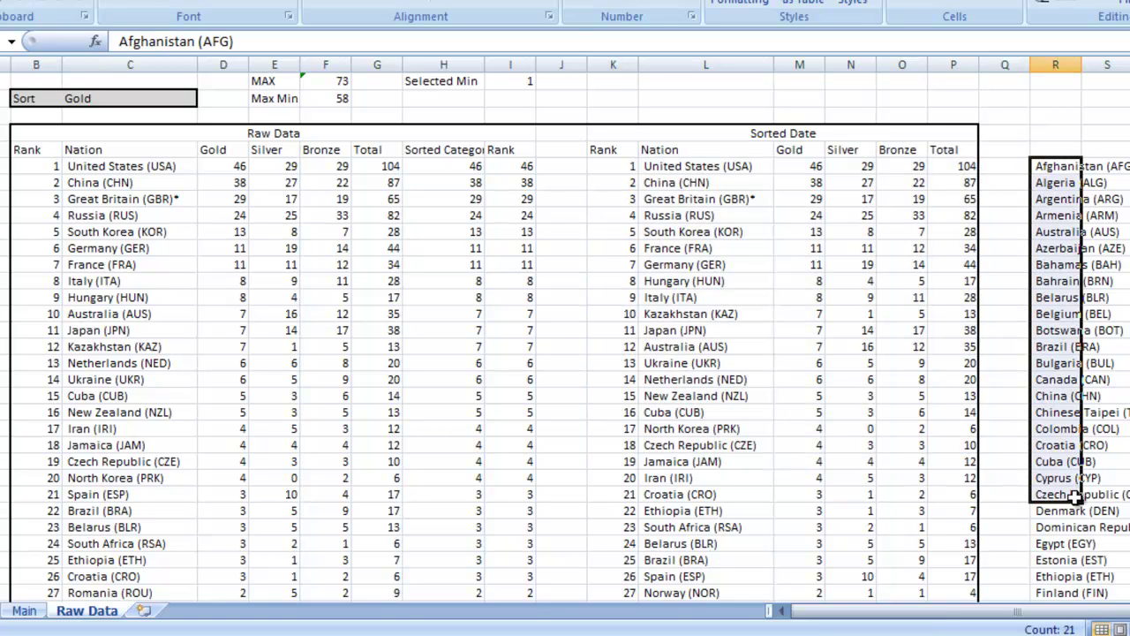
click(995, 194)
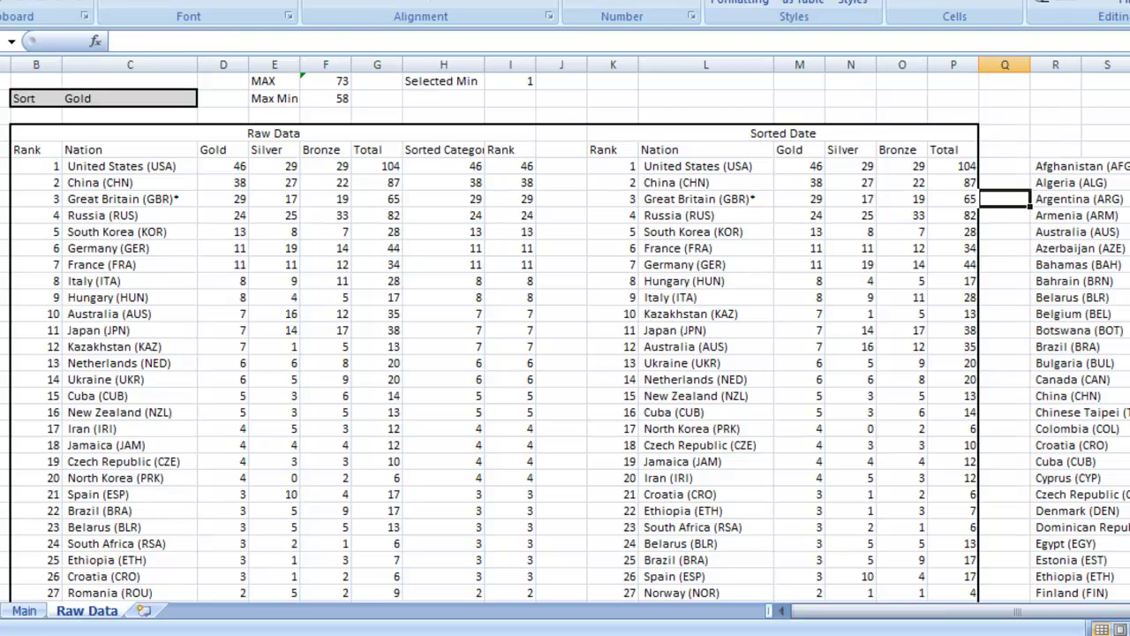
click(24, 611)
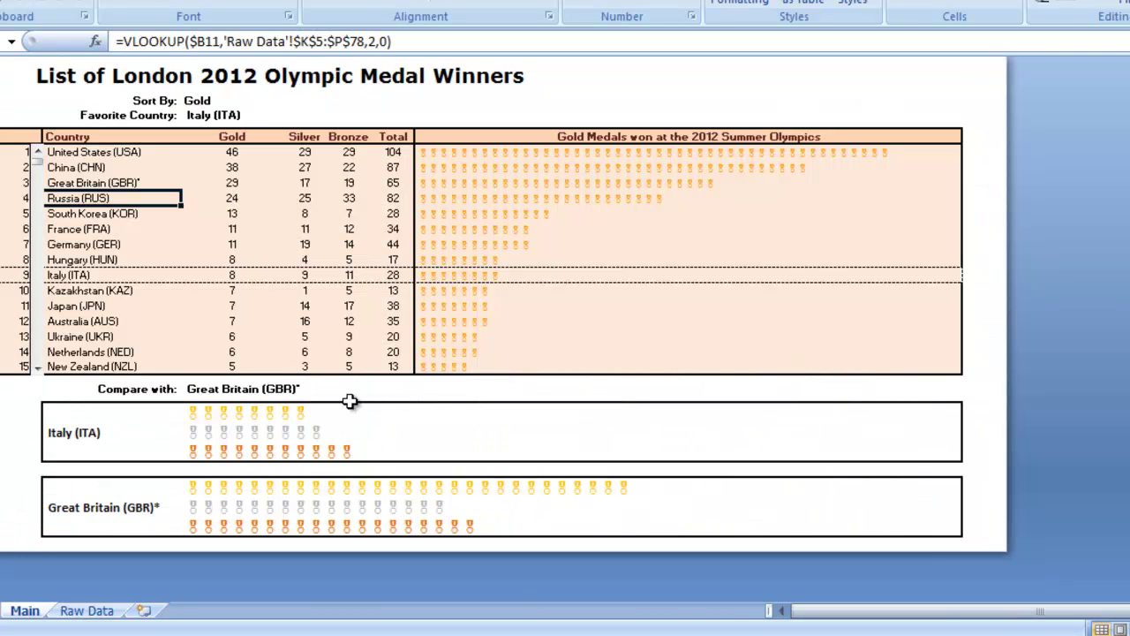